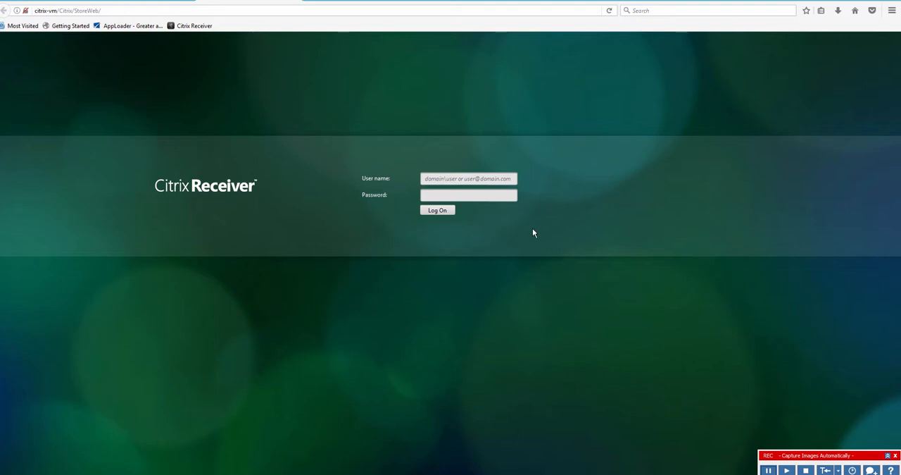
- Fill the User name field with the existing username variable from the Citrix Logins.csv file
click(463, 179)
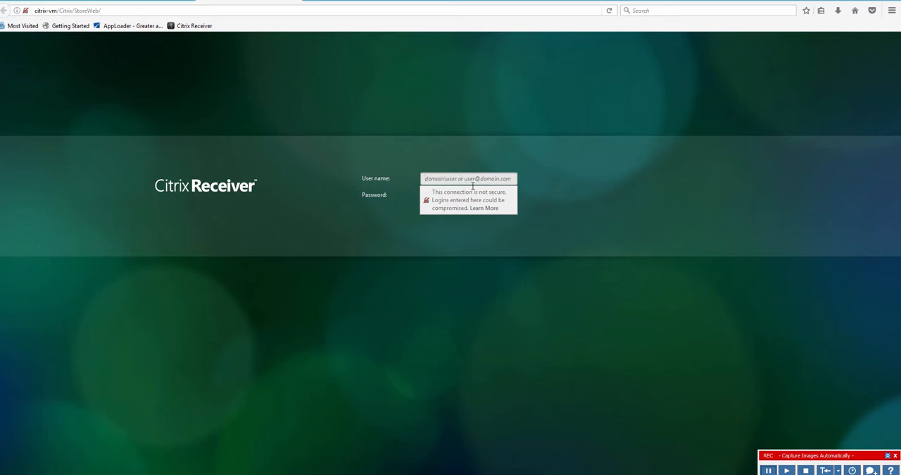
click(887, 456)
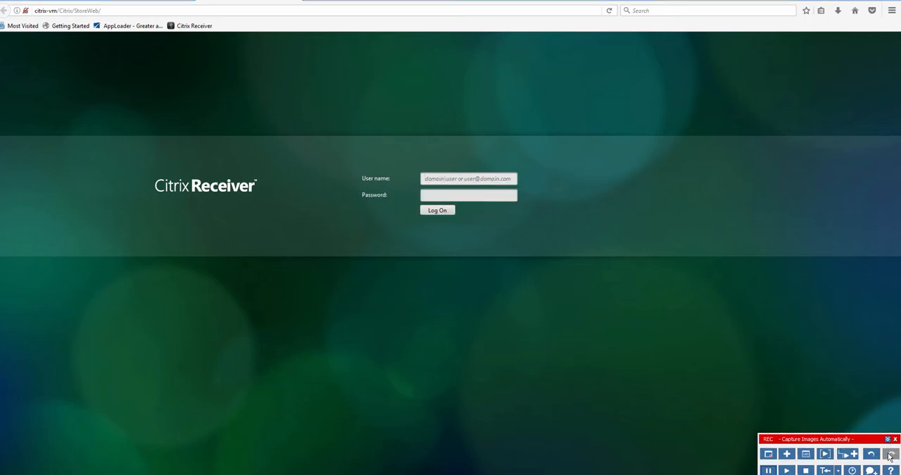
click(806, 455)
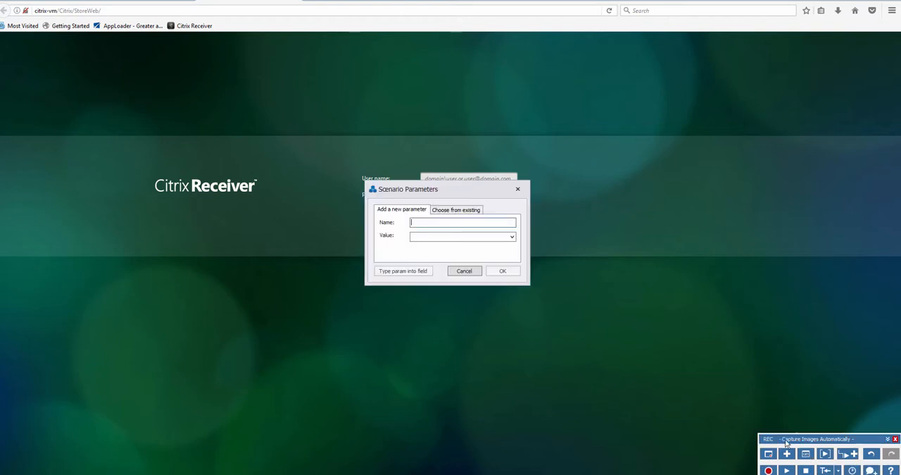
click(459, 215)
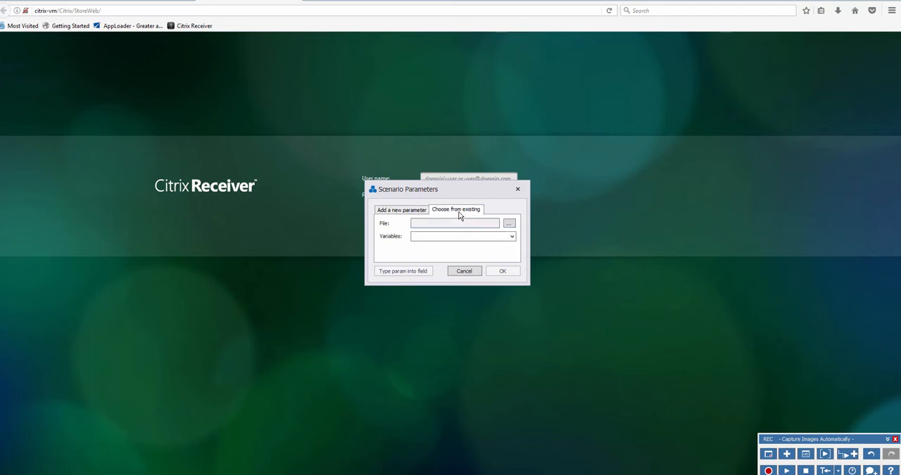
click(509, 224)
click(493, 266)
click(743, 438)
click(512, 235)
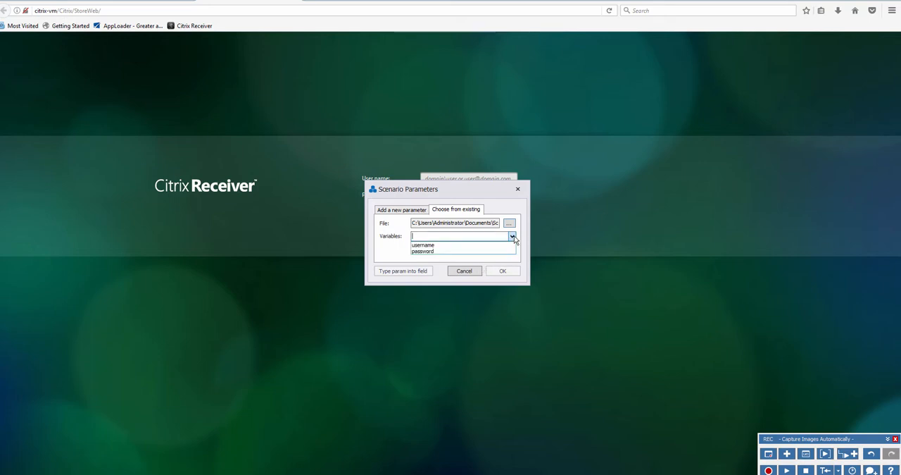
click(439, 244)
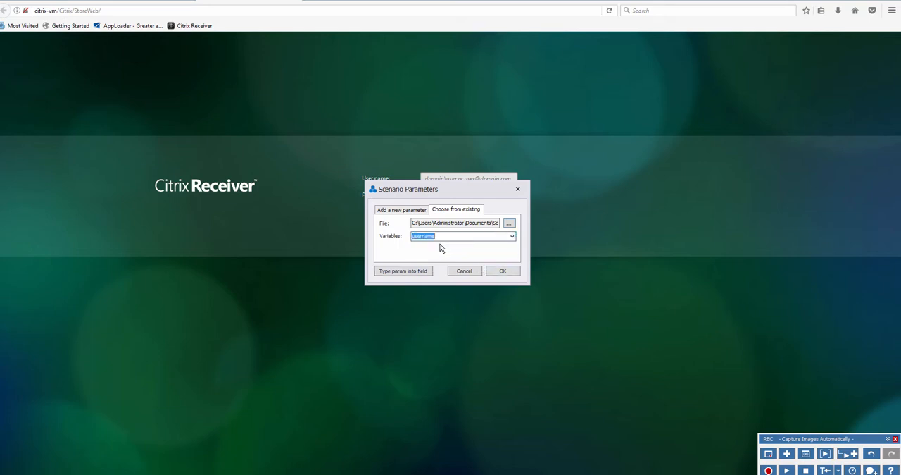
click(400, 274)
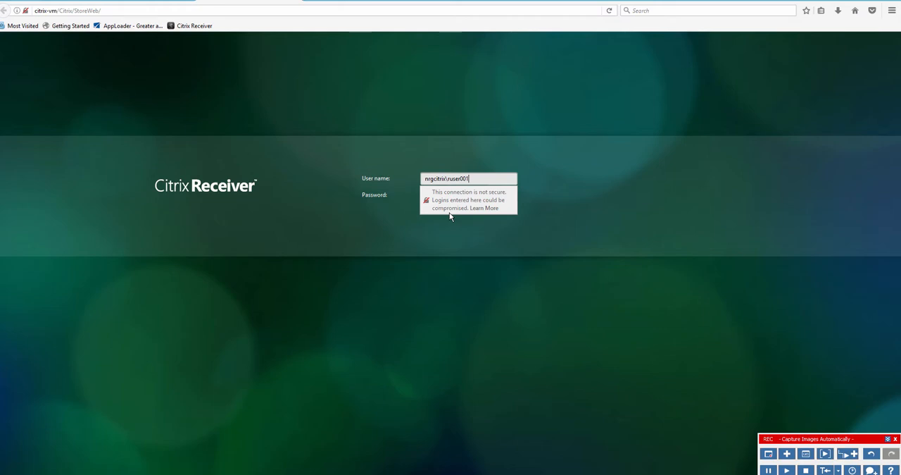
- Fill the Password field with the existing password variable from the same variables file
key(Tab)
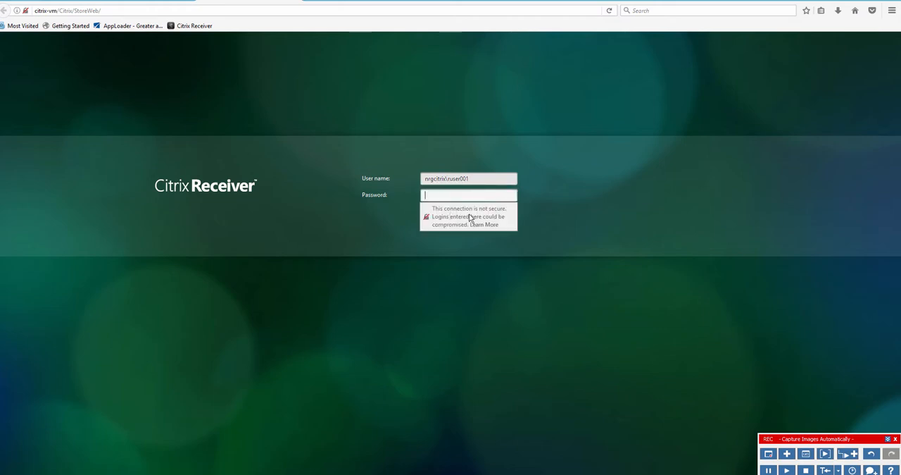
click(807, 456)
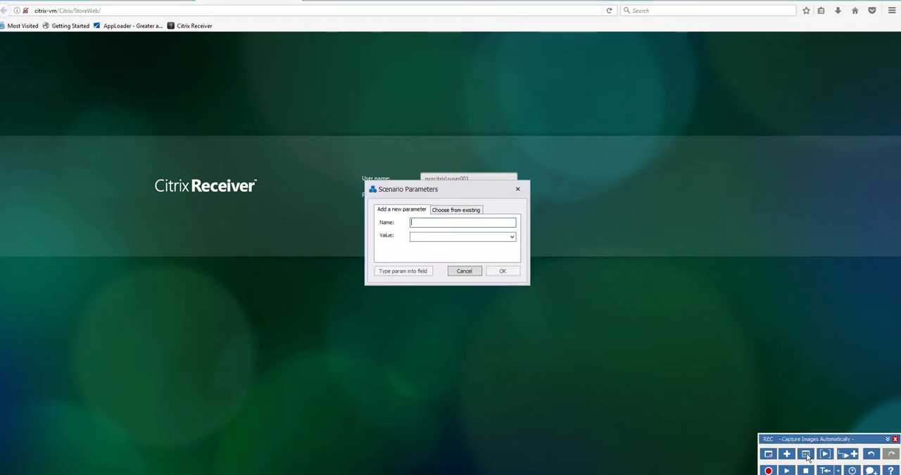
click(460, 211)
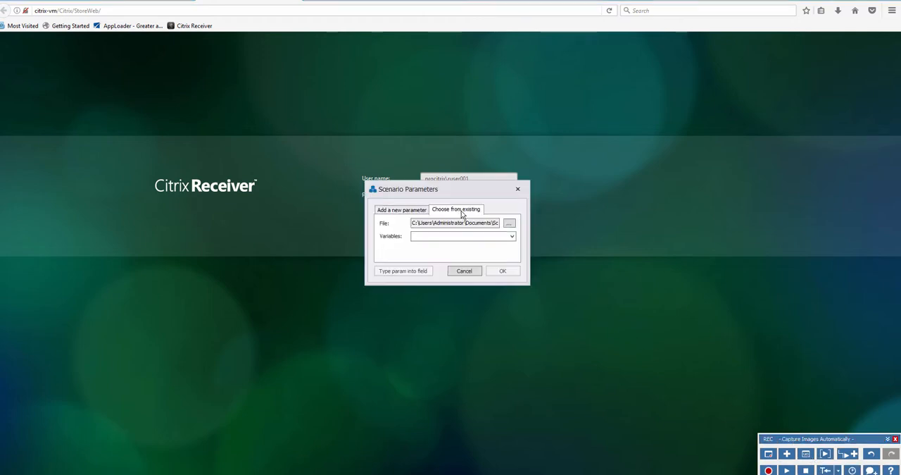
click(512, 236)
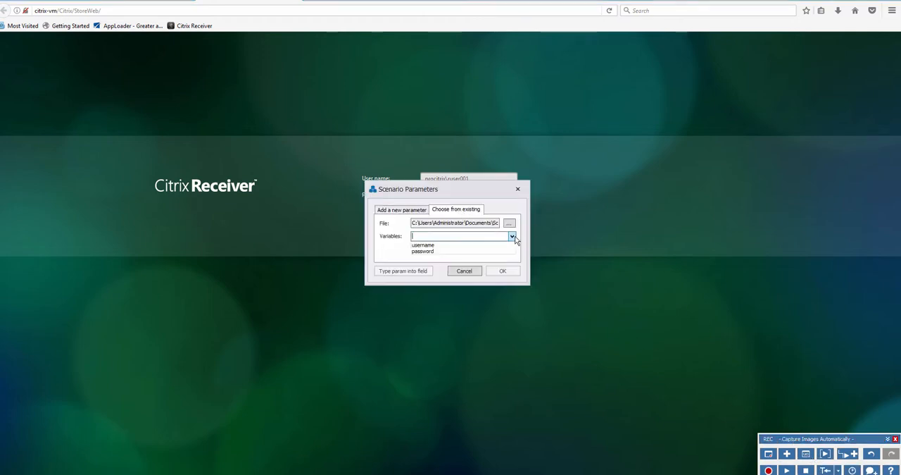
click(452, 251)
click(399, 272)
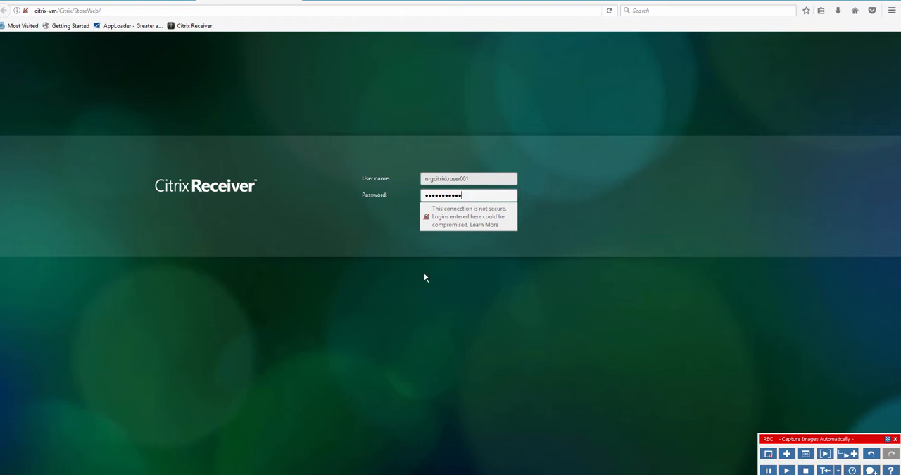
- Log on to Citrix Receiver and launch Patient Manager Advanced from the published apps
click(472, 250)
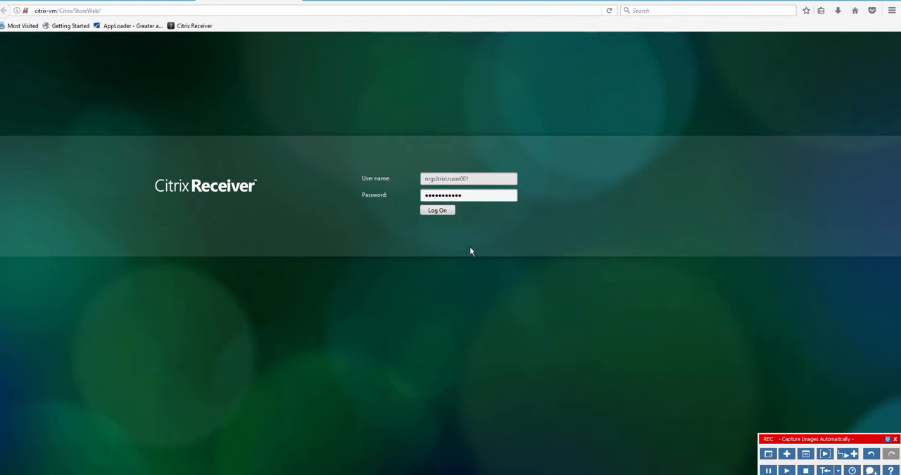
click(440, 212)
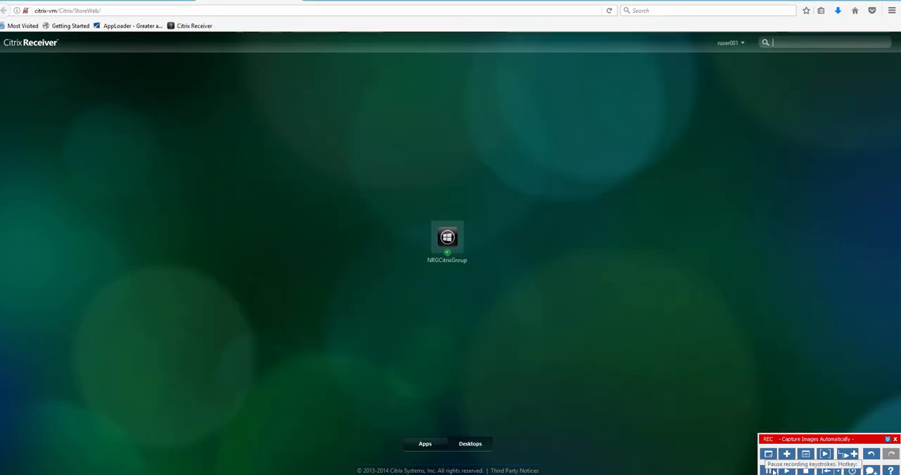
click(426, 444)
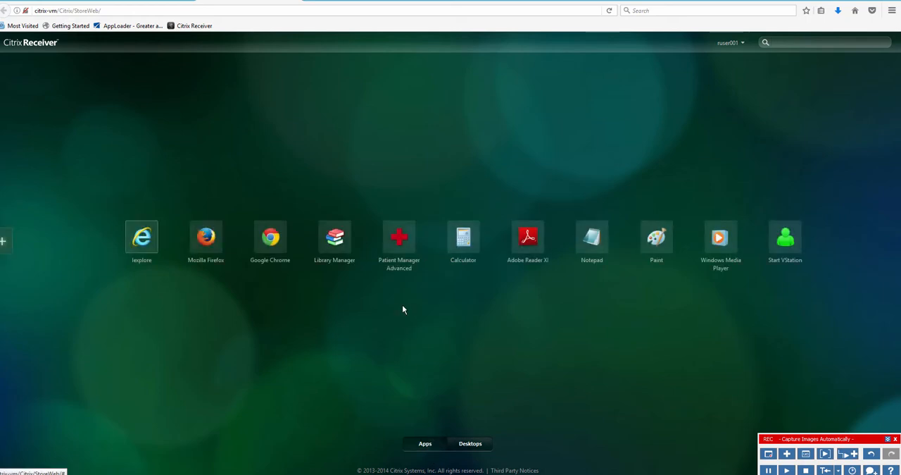
click(398, 243)
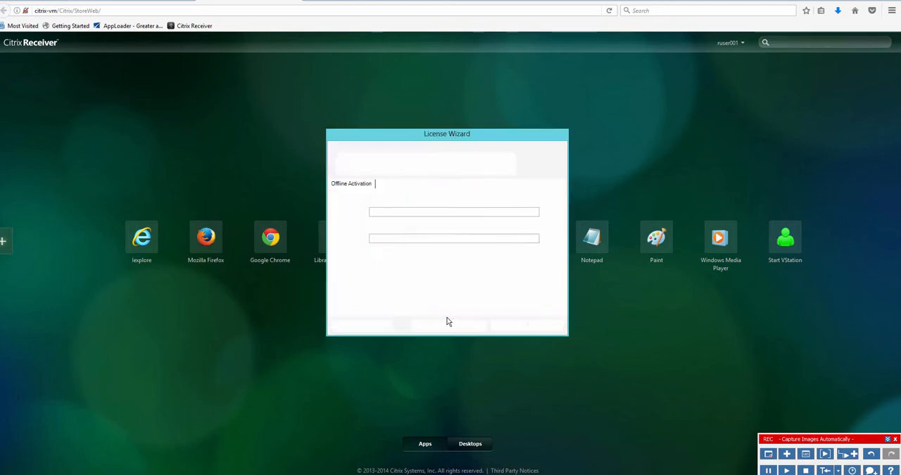
- Pass the License Wizard, log in to the Patient Manager local database as Admin, and stop the scenario recording
click(453, 326)
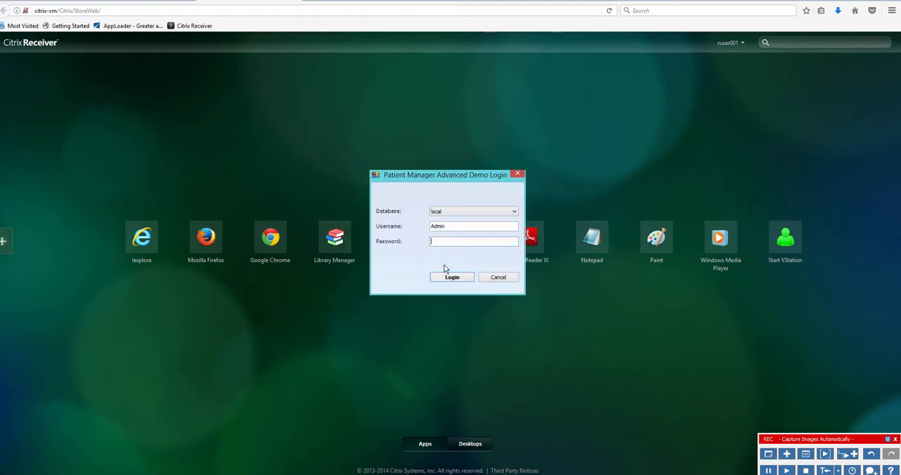
click(449, 279)
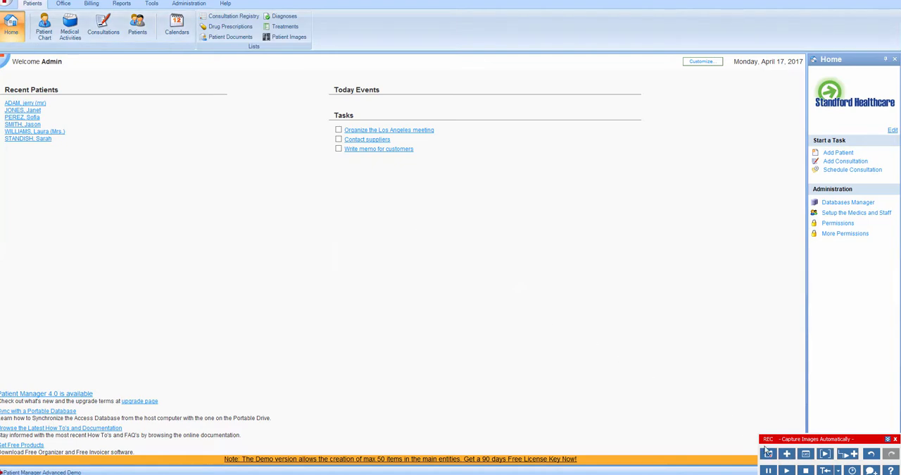
click(806, 470)
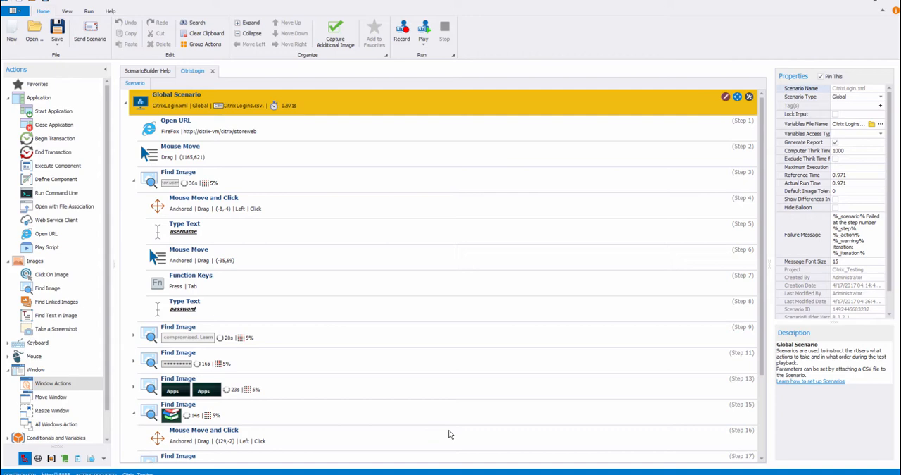
- Create a new Global Scenario named CitrixLogout and start recording it
click(14, 32)
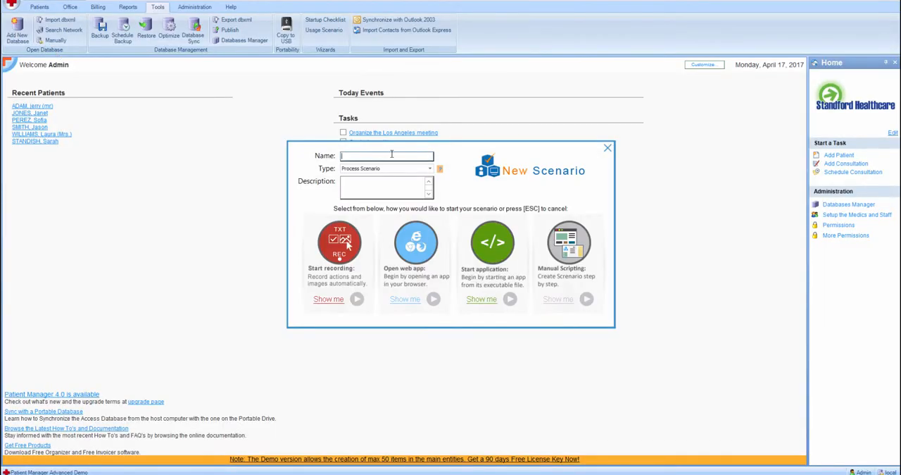
text(CatrixLogout)
click(429, 169)
click(406, 193)
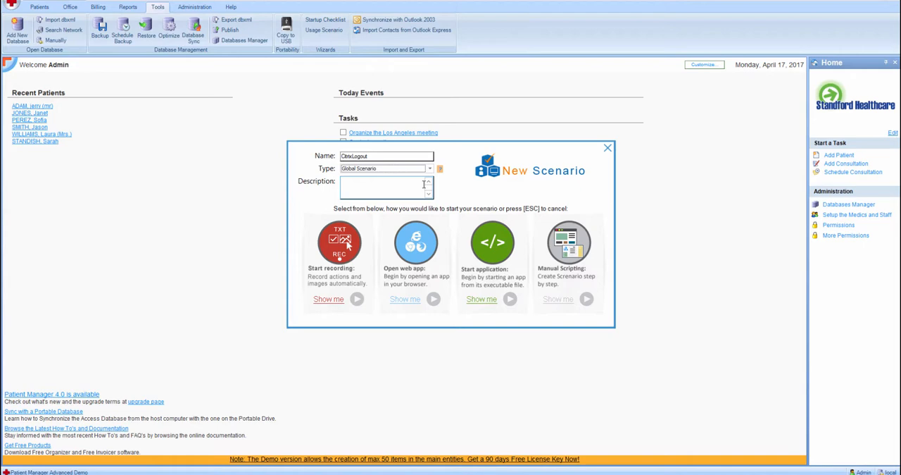
click(343, 240)
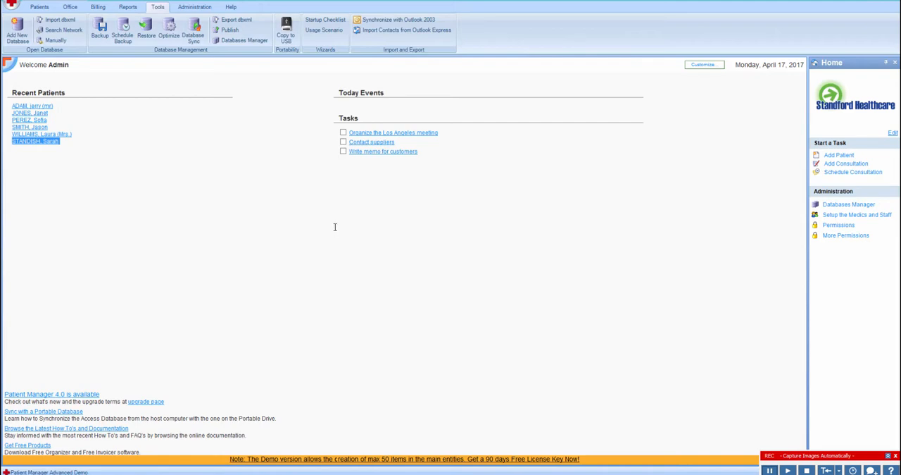
- Record closing Patient Manager and logging off Citrix Receiver, ending with the recording stopped
click(891, 3)
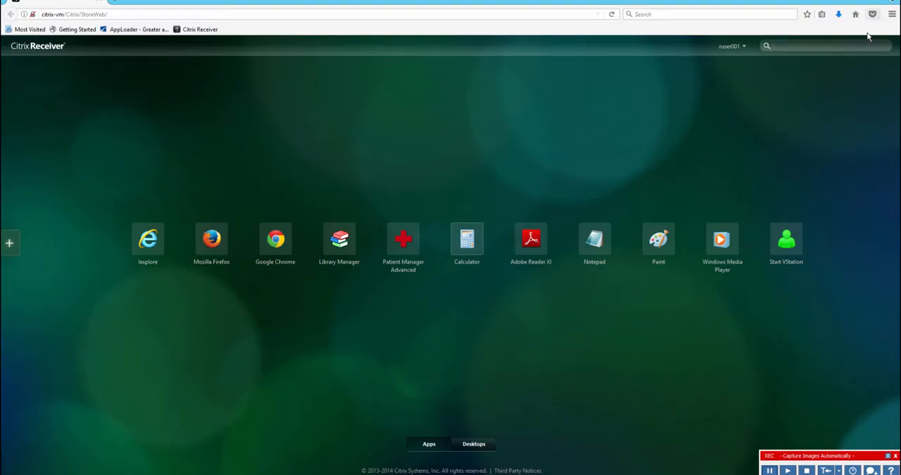
click(740, 49)
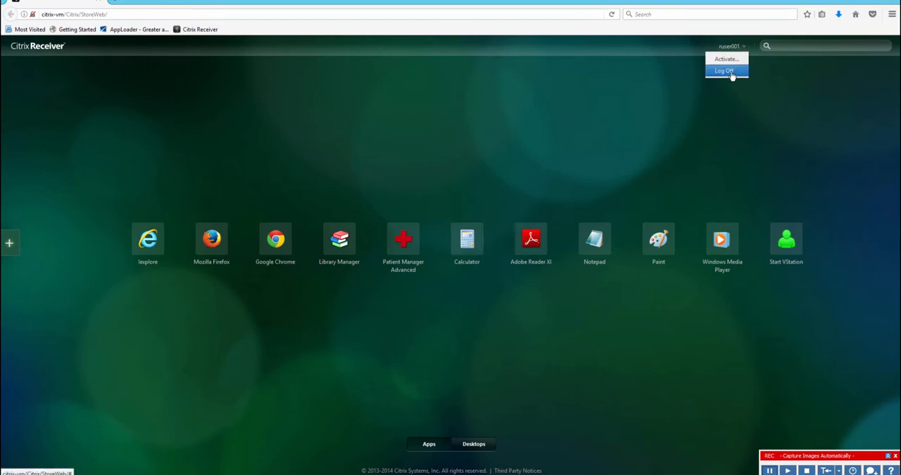
click(733, 71)
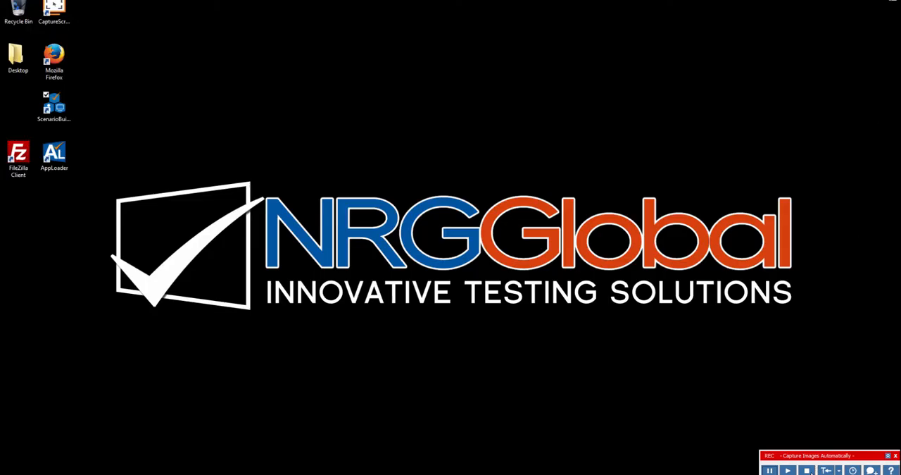
click(807, 470)
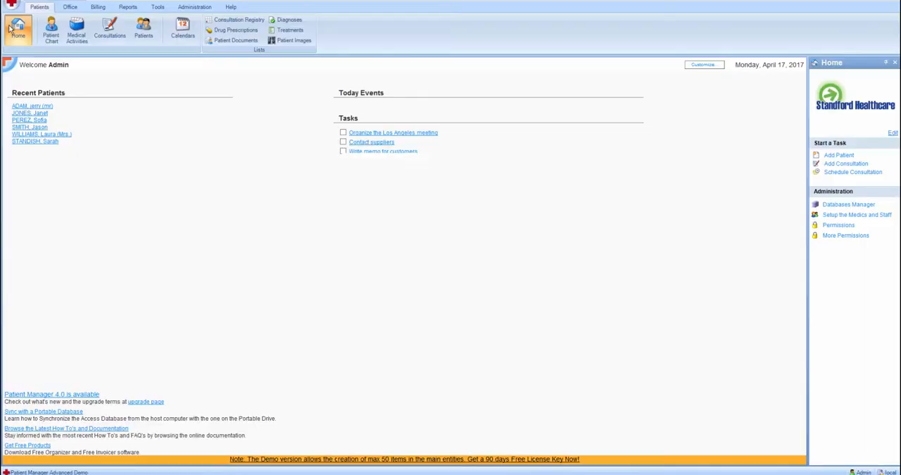
- Name the new Process Scenario PatientSearch and start recording it
text(PatientSearch)
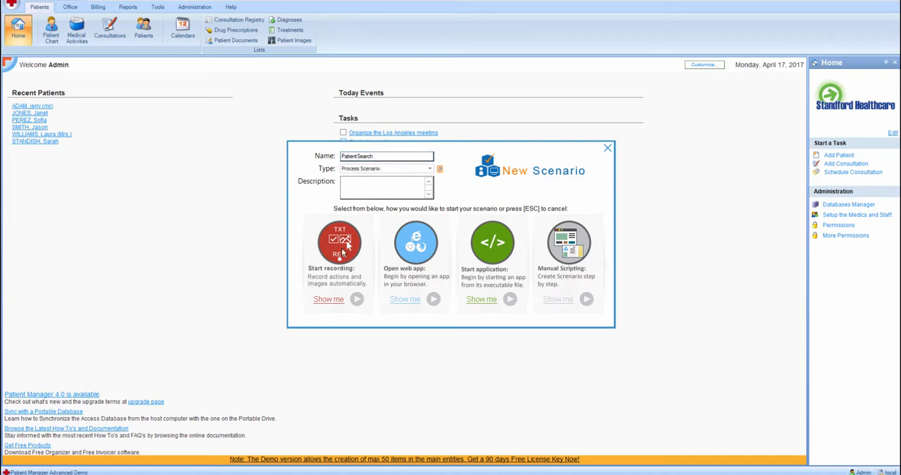
click(345, 243)
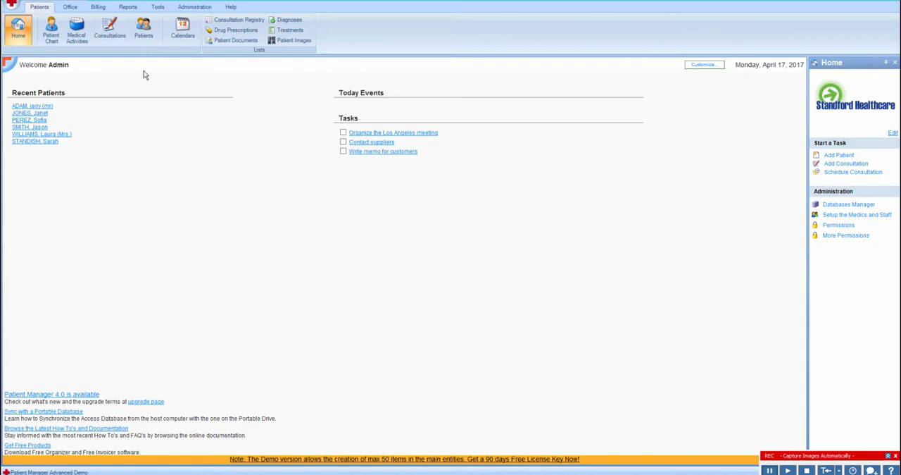
- Open the patient list's search fields and load Patients.csv as an existing scenario parameter file
click(144, 34)
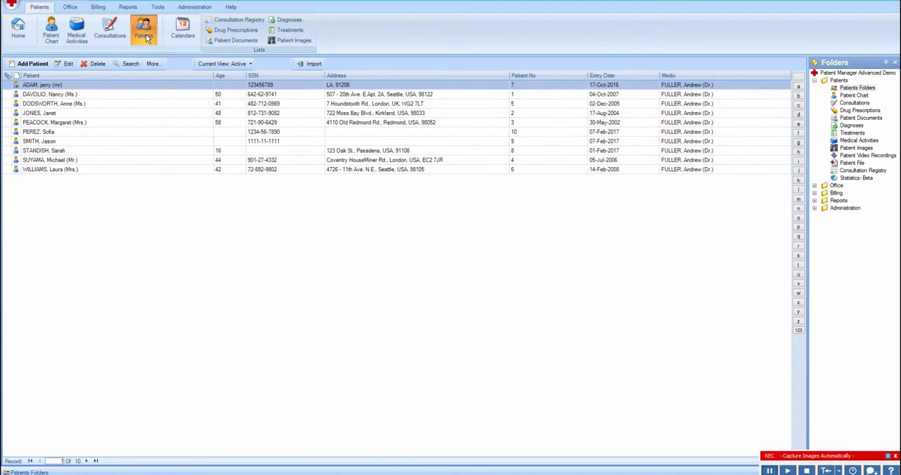
click(128, 64)
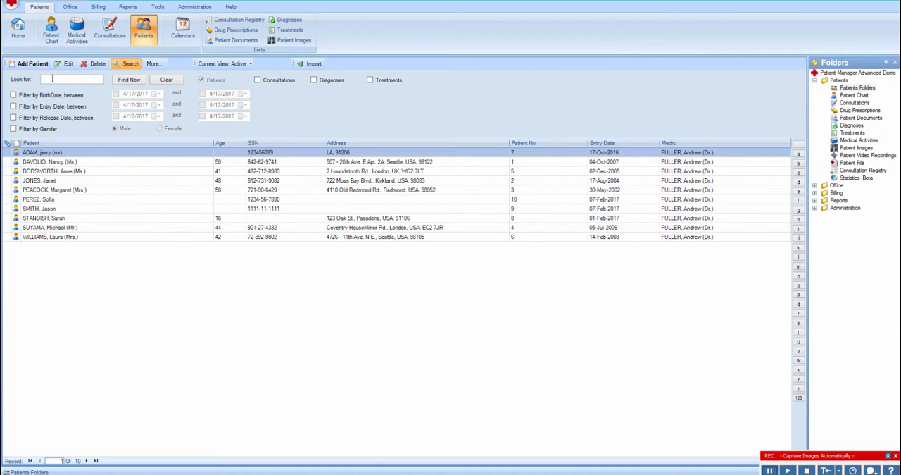
click(888, 455)
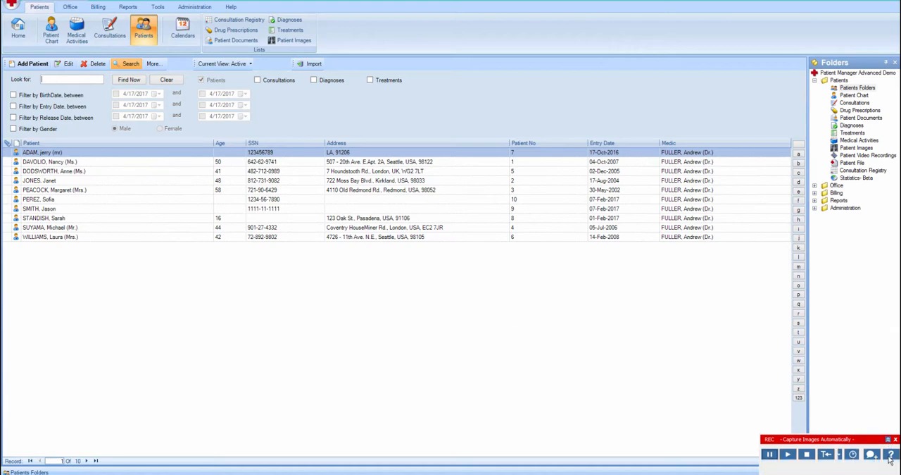
click(812, 454)
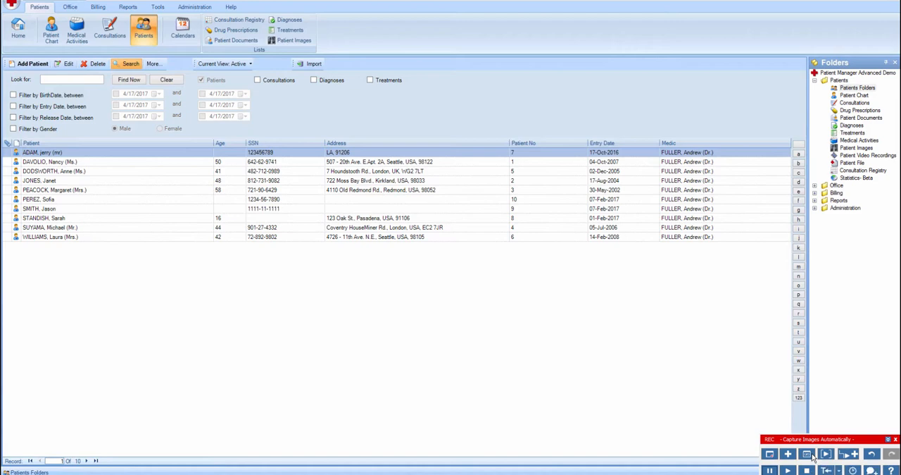
click(451, 212)
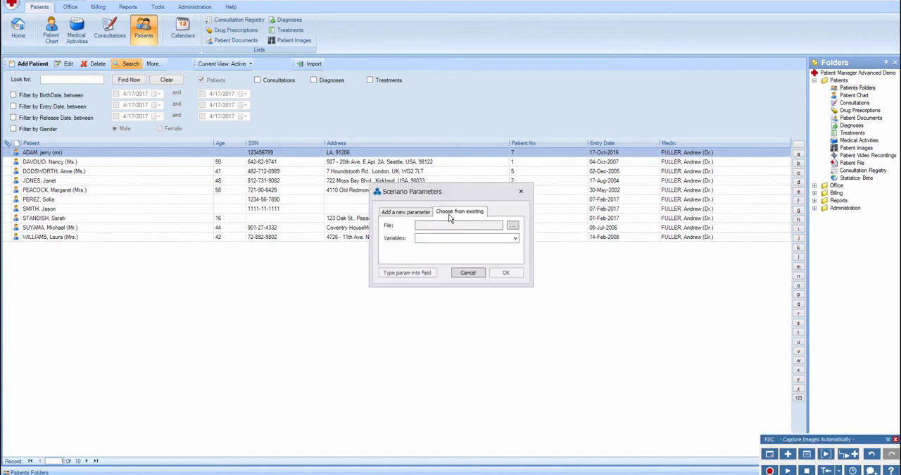
click(510, 229)
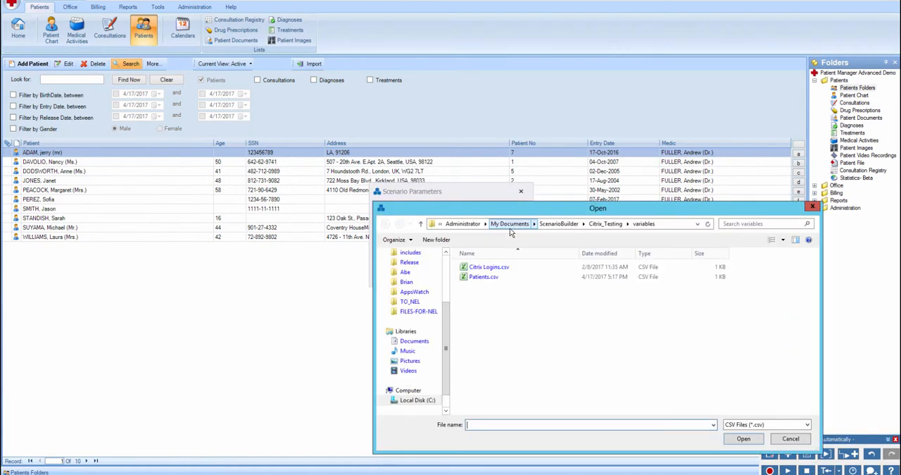
click(493, 279)
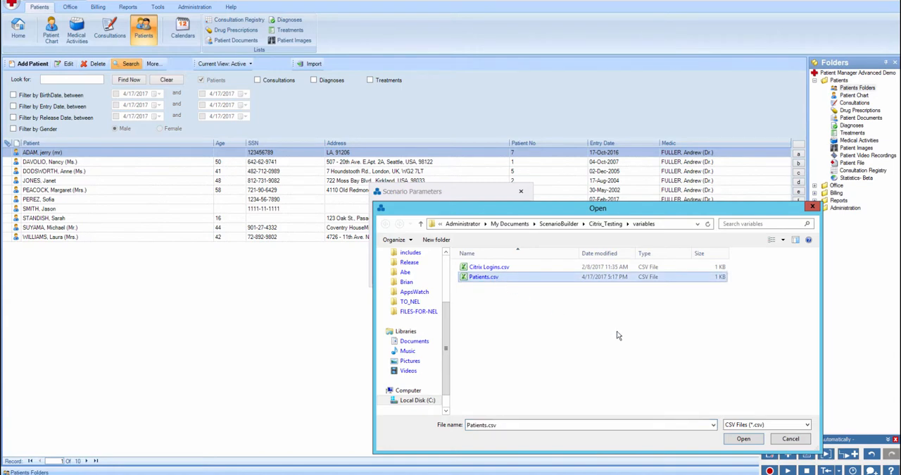
click(741, 438)
- Choose the Name variable and insert its parameter into the Look for field
click(516, 240)
click(486, 249)
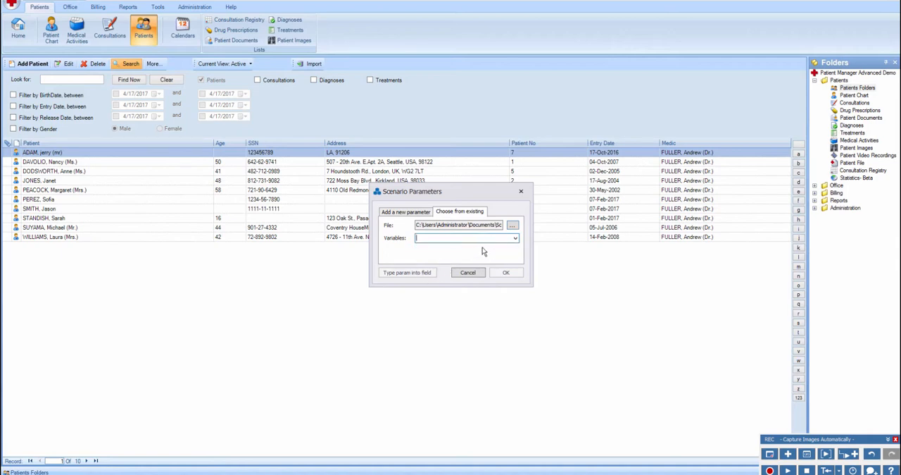
click(515, 238)
click(471, 250)
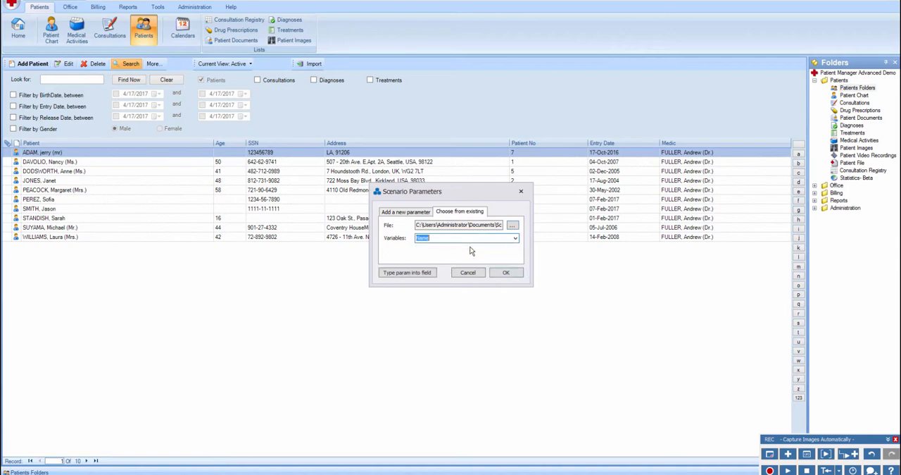
click(406, 273)
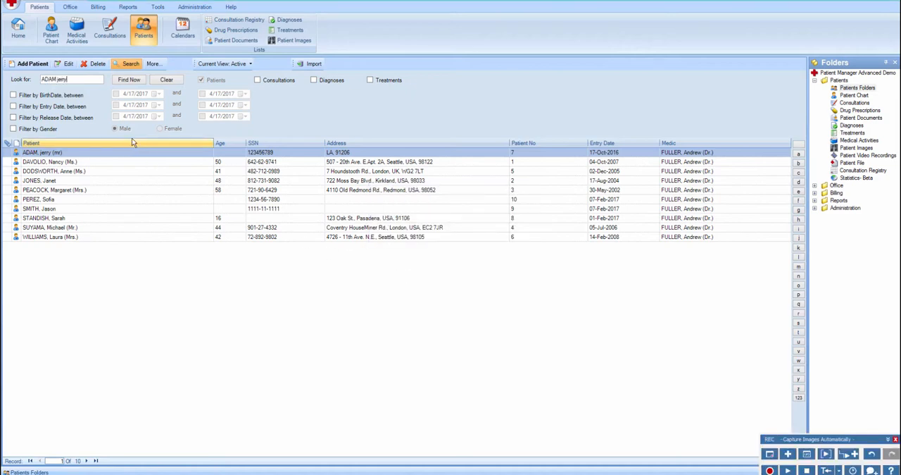
- Record running the patient search, opening the found patient's record, and closing the Patient Editor without saving
click(129, 80)
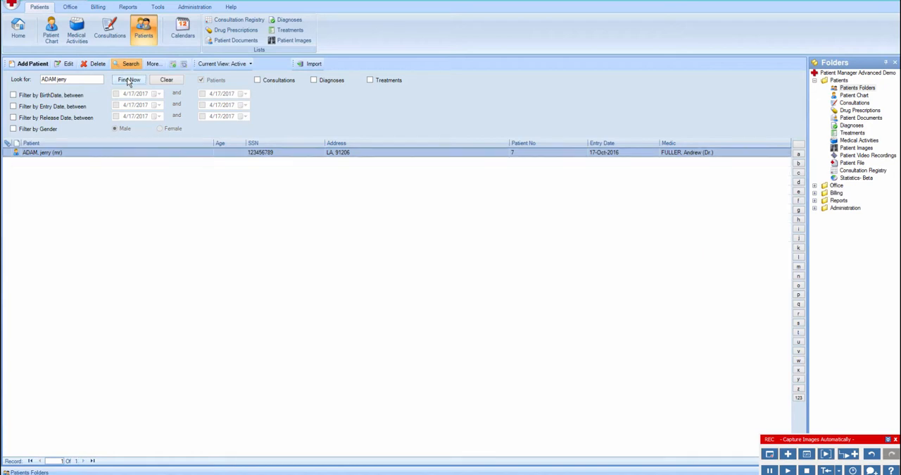
click(46, 145)
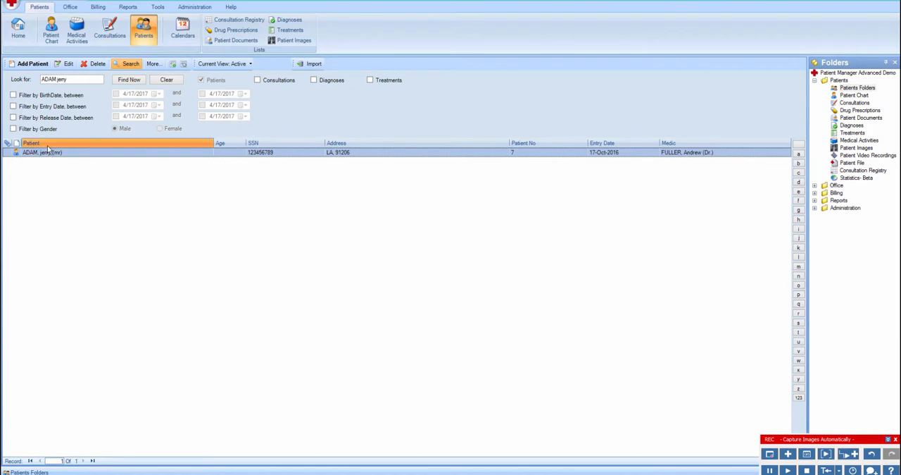
double_click(61, 154)
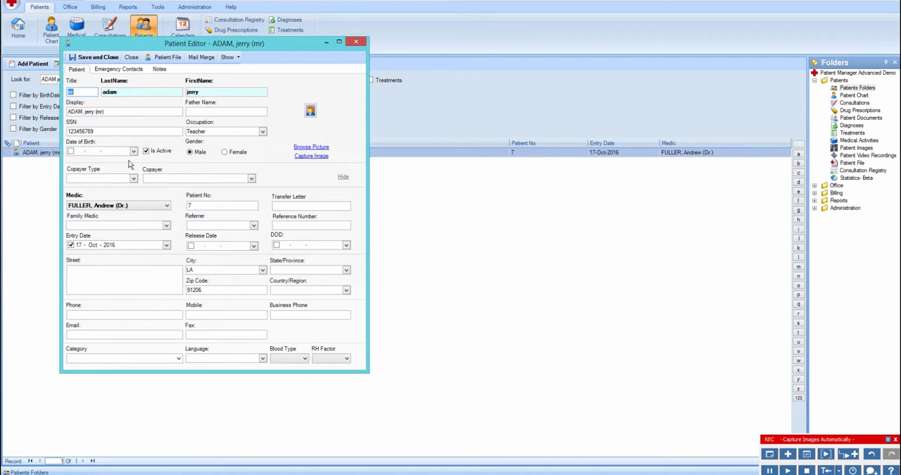
click(131, 57)
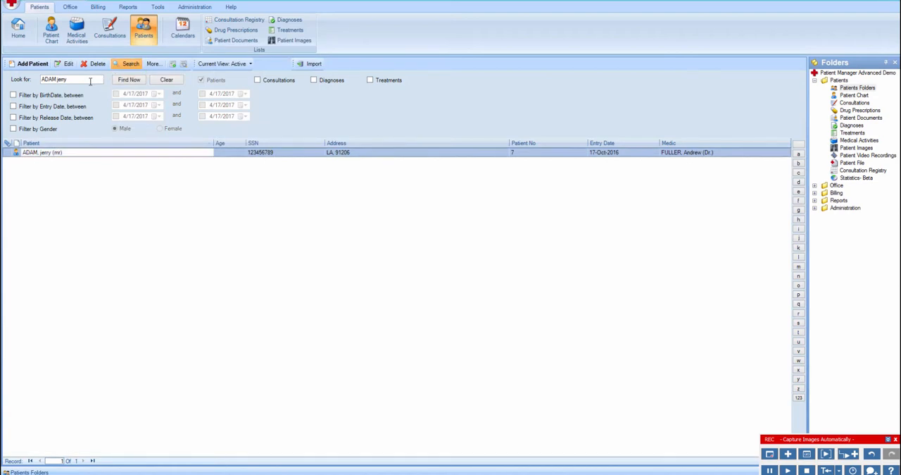
- Record clearing the Look for field and returning to the Home page, ending with the recording stopped
click(81, 78)
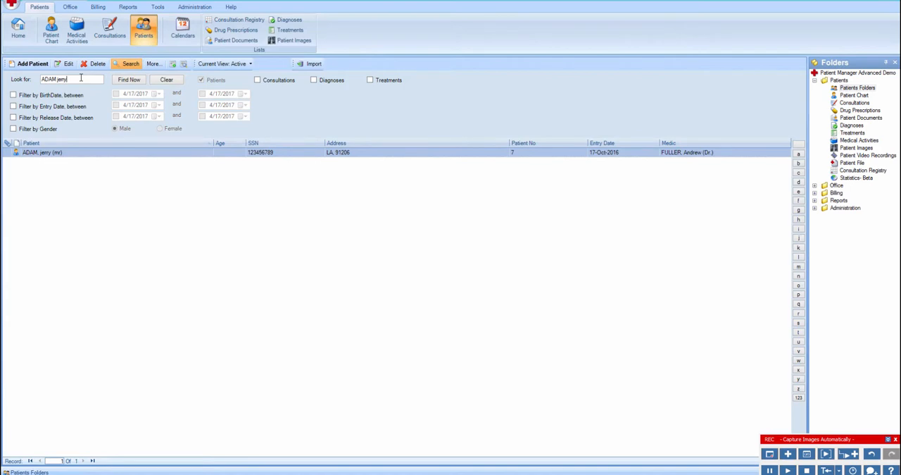
triple_click(81, 78)
key(BackSpace)
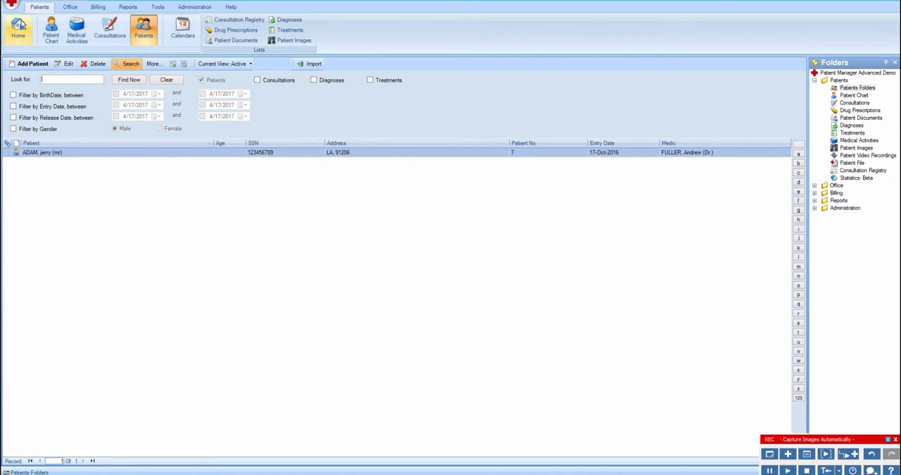
click(20, 26)
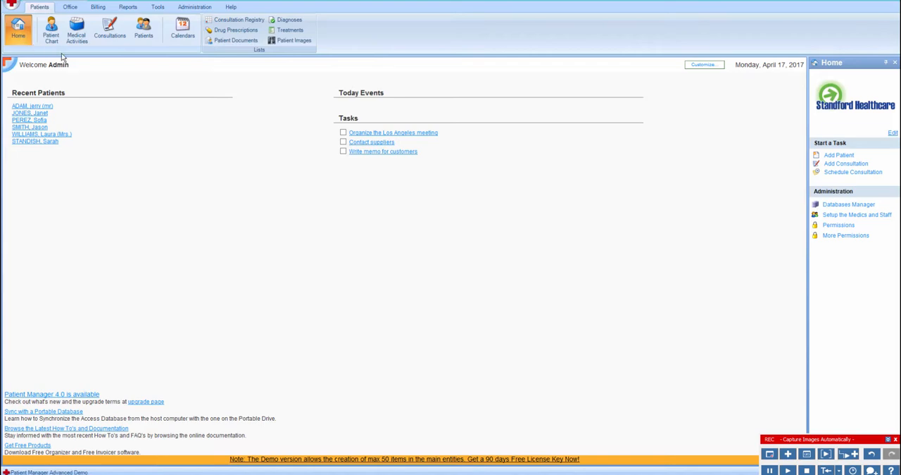
click(807, 470)
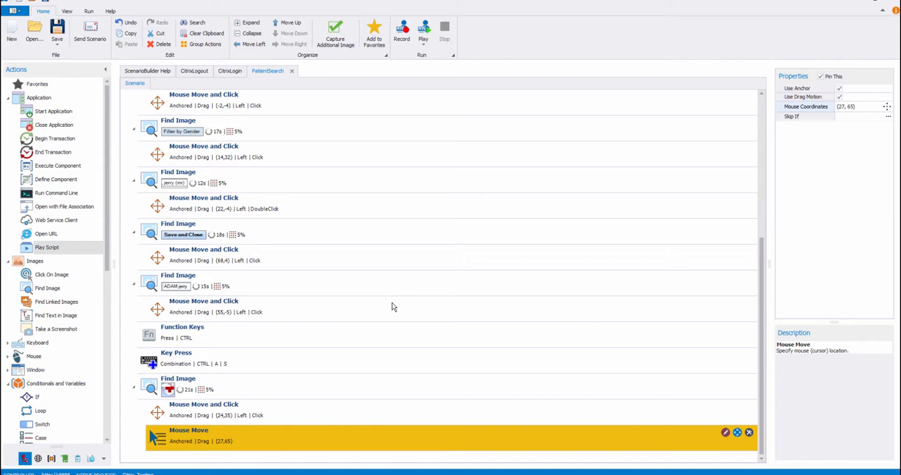
- Insert a Play Script action as the first action of the PatientSearch scenario and set its script to CitrixLogin
scroll(393, 307, up, 3)
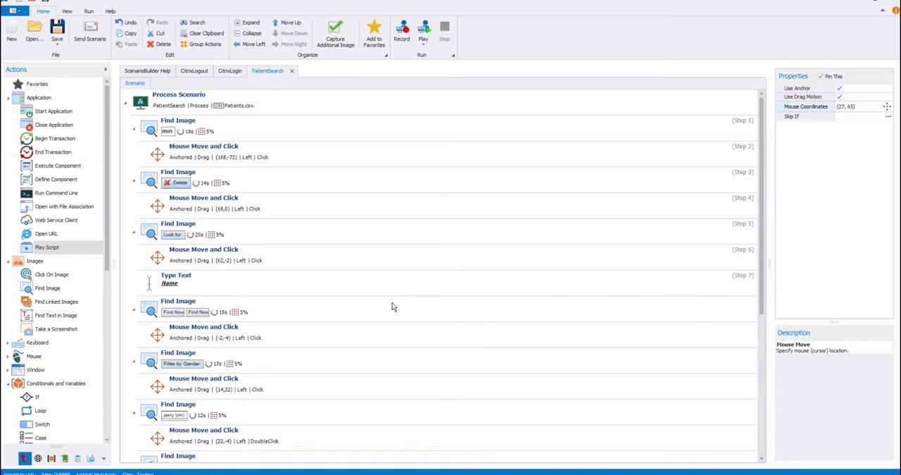
click(232, 136)
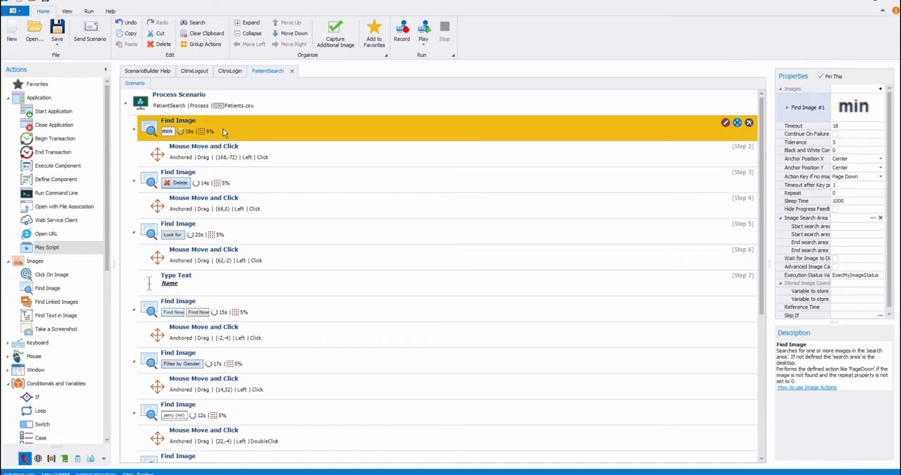
double_click(72, 247)
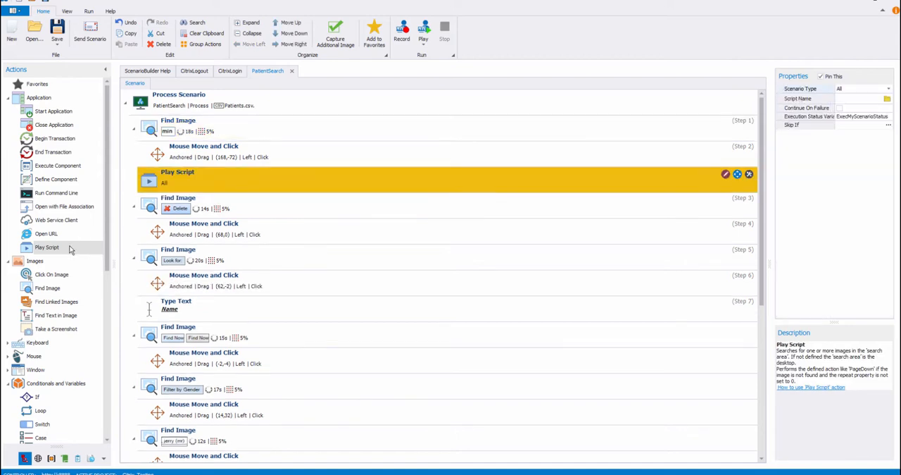
click(297, 25)
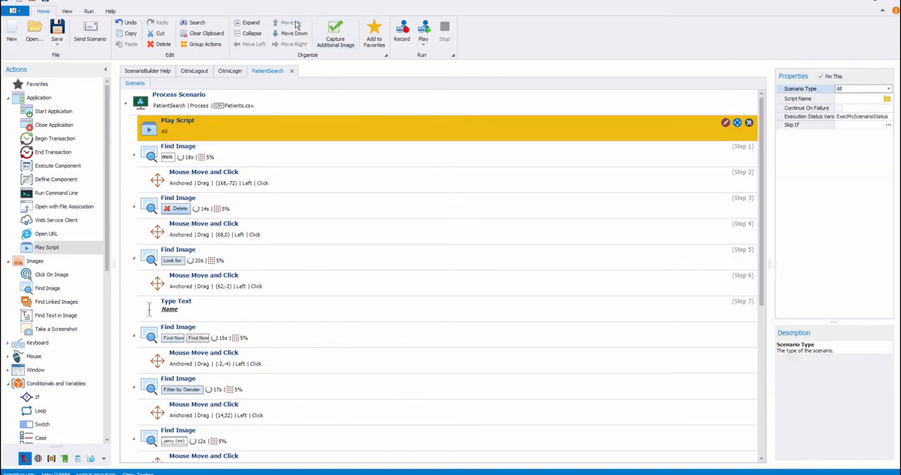
click(887, 99)
click(366, 172)
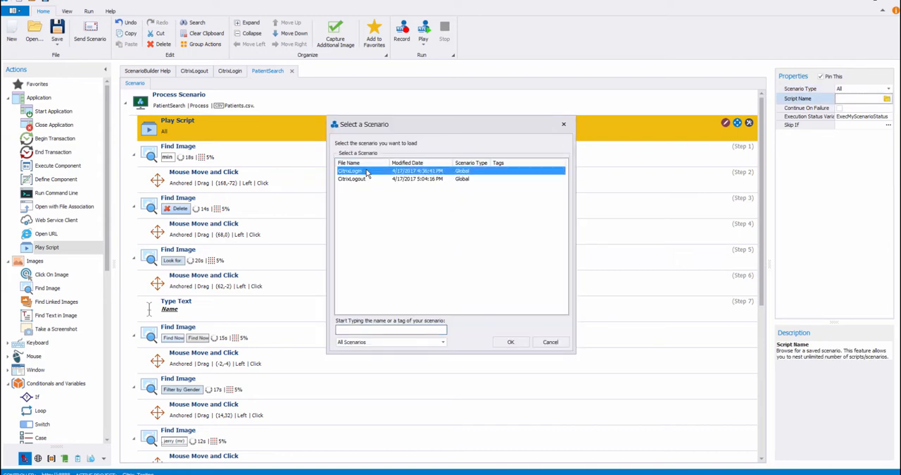
click(510, 343)
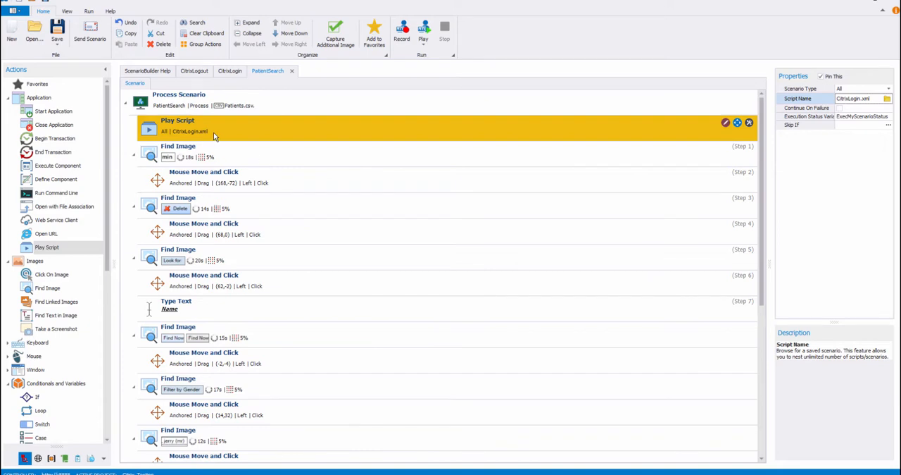
- Set the CitrixLogin Play Script action's Skip If condition to %_iteration% != 1
click(816, 127)
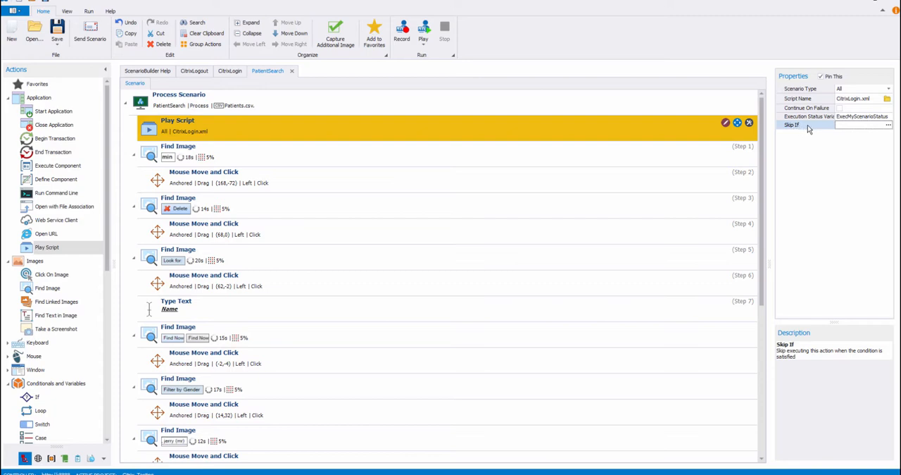
click(888, 124)
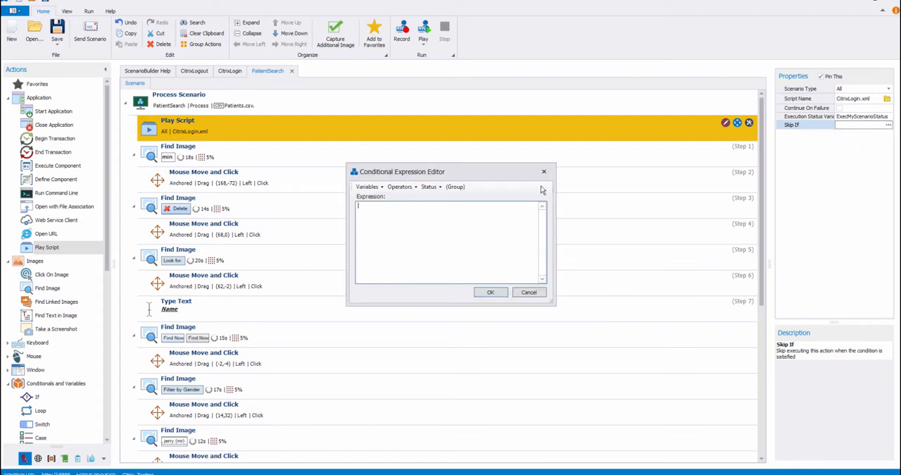
click(381, 187)
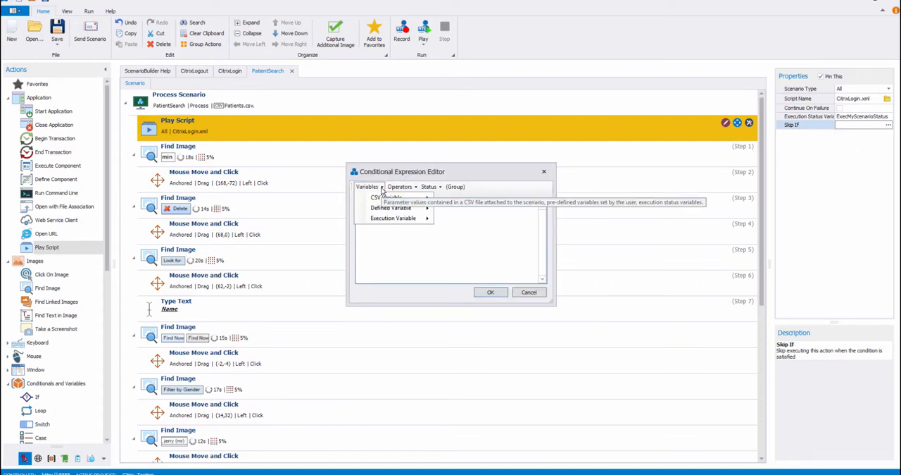
mouse_move(390, 221)
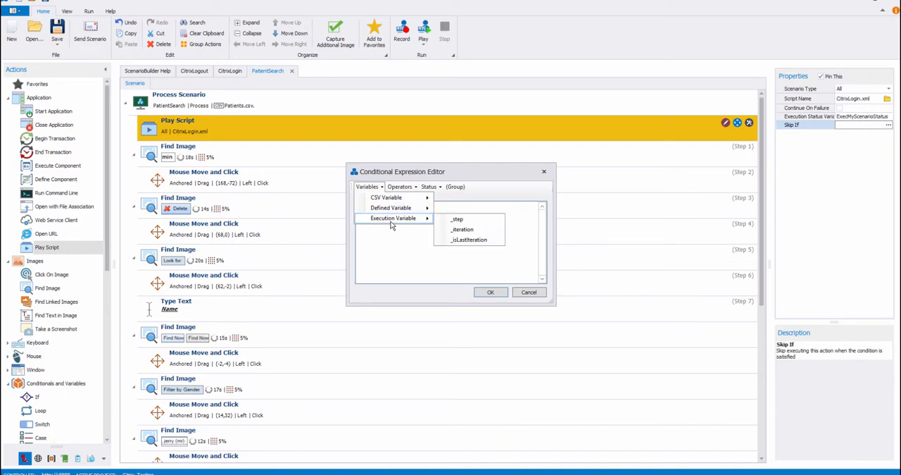
click(462, 230)
click(402, 186)
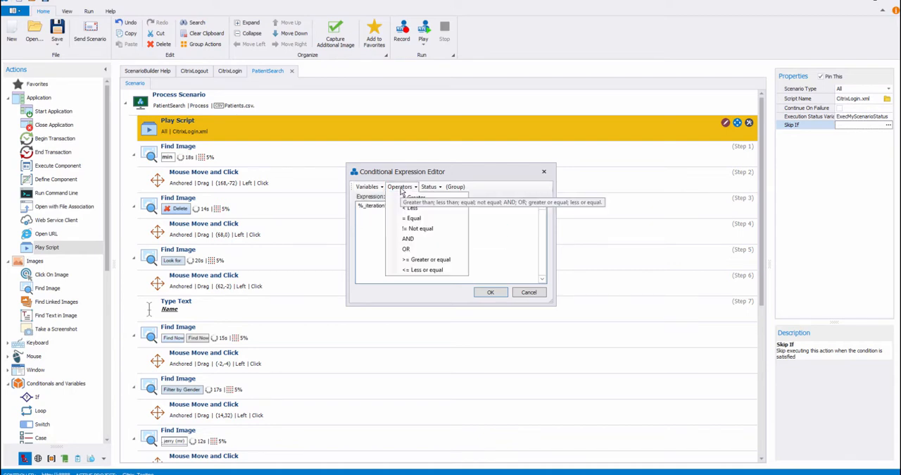
click(416, 228)
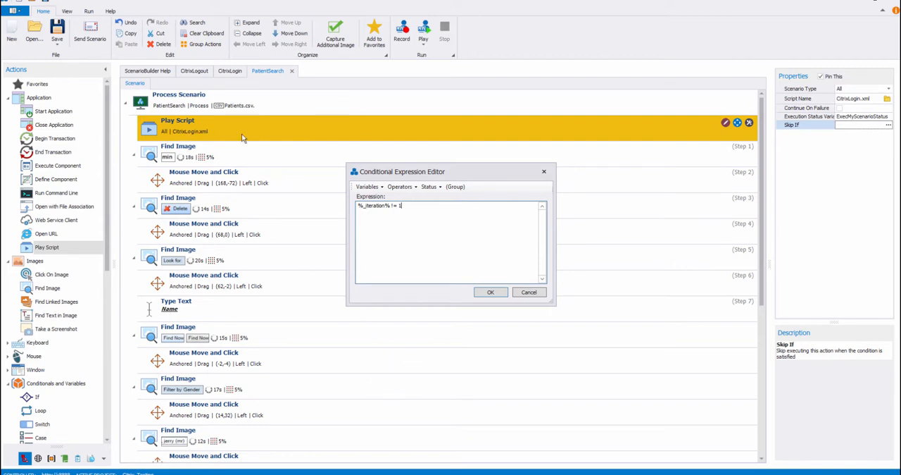
click(488, 293)
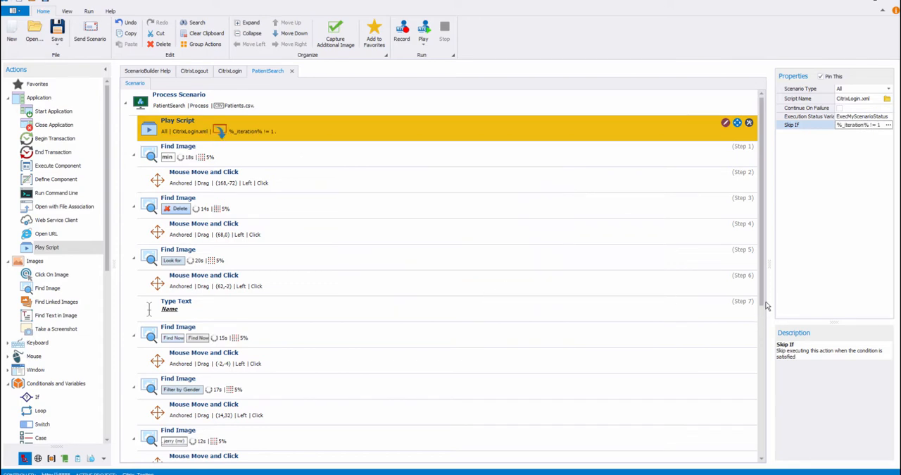
- Add a Play Script action at the end of the PatientSearch scenario and set its script to CitrixLogout
drag(763, 303, 761, 461)
click(149, 382)
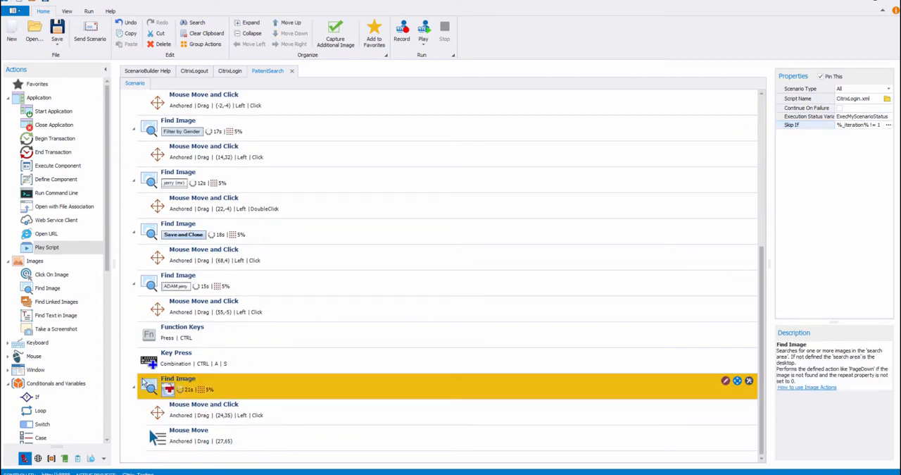
click(134, 387)
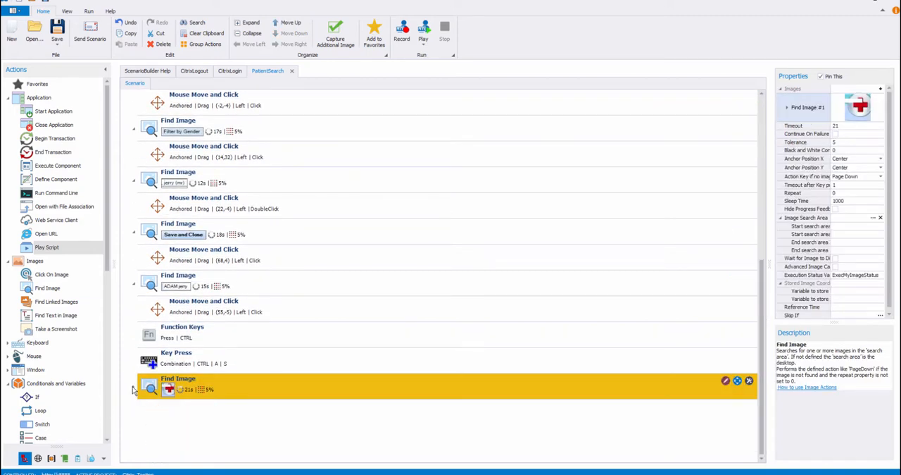
double_click(68, 247)
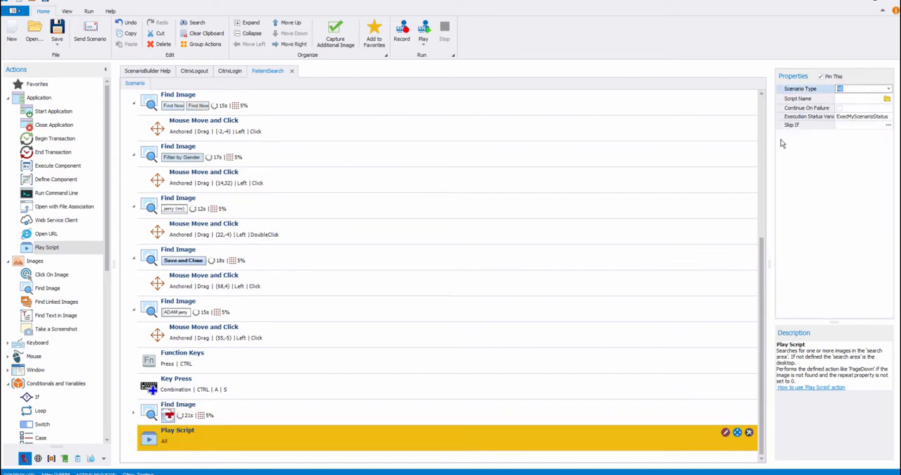
click(888, 98)
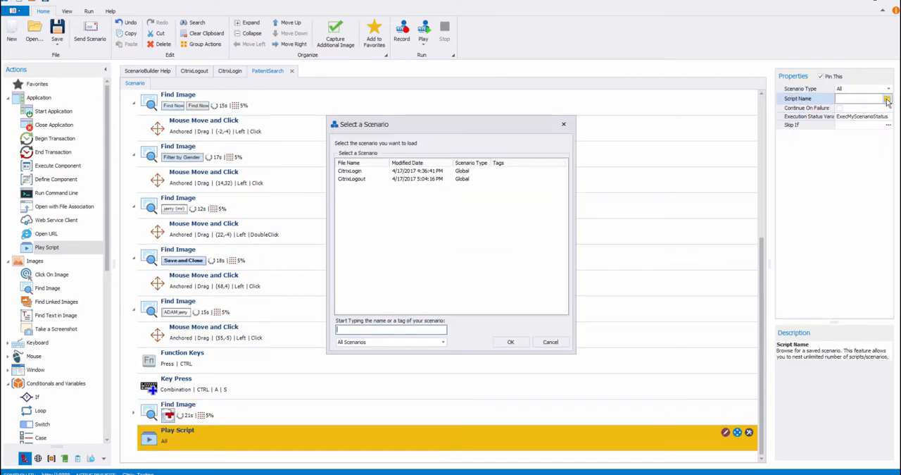
click(512, 343)
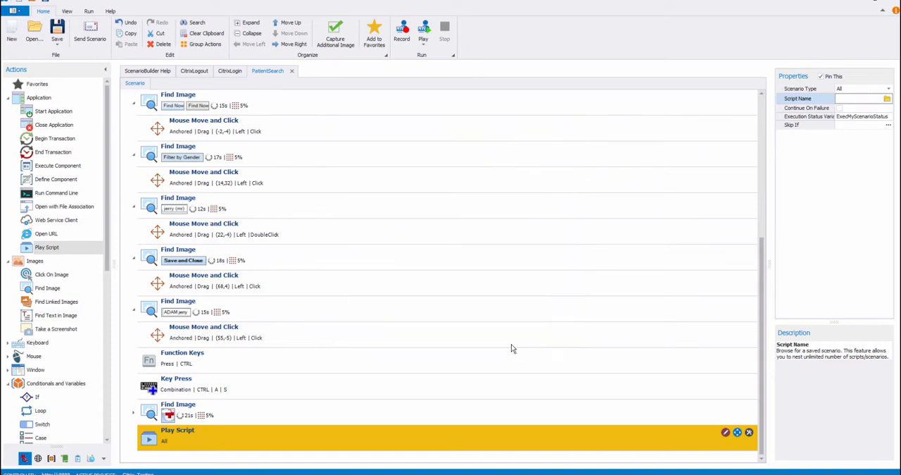
- Set the CitrixLogout Play Script action's Skip If condition to %_isLastIteration% != SUCCESS
click(889, 125)
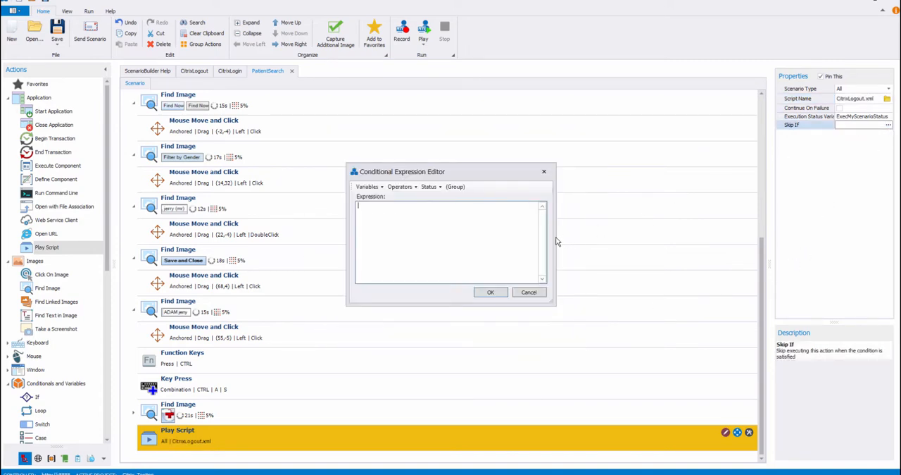
click(367, 187)
mouse_move(388, 220)
click(470, 239)
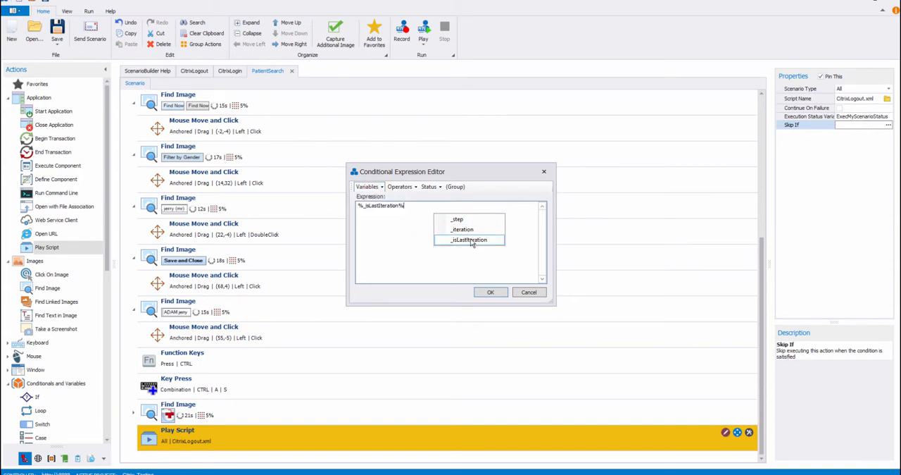
click(400, 186)
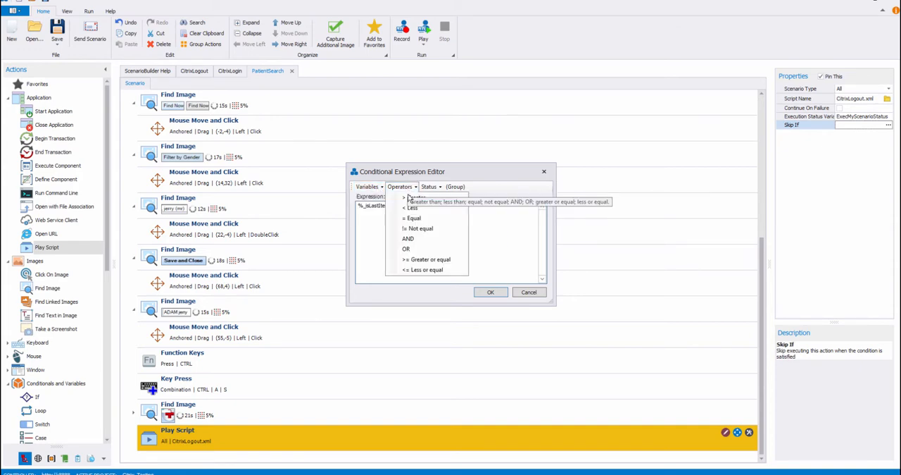
click(423, 228)
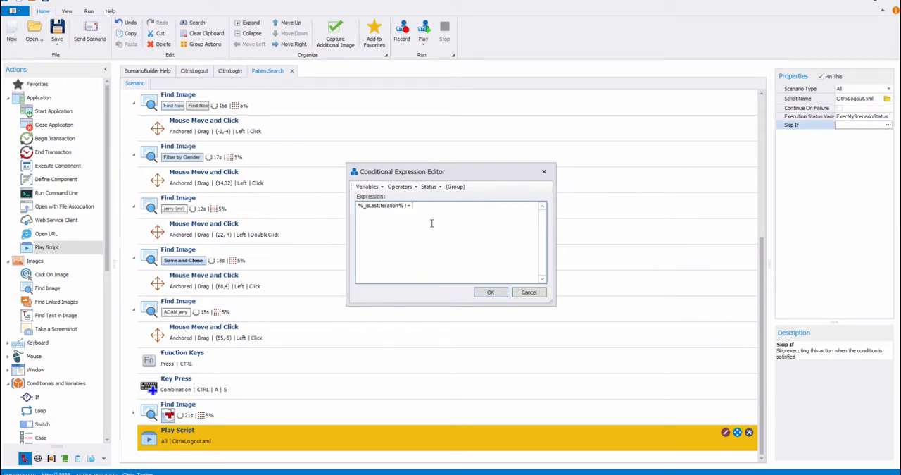
click(432, 187)
click(438, 196)
click(498, 294)
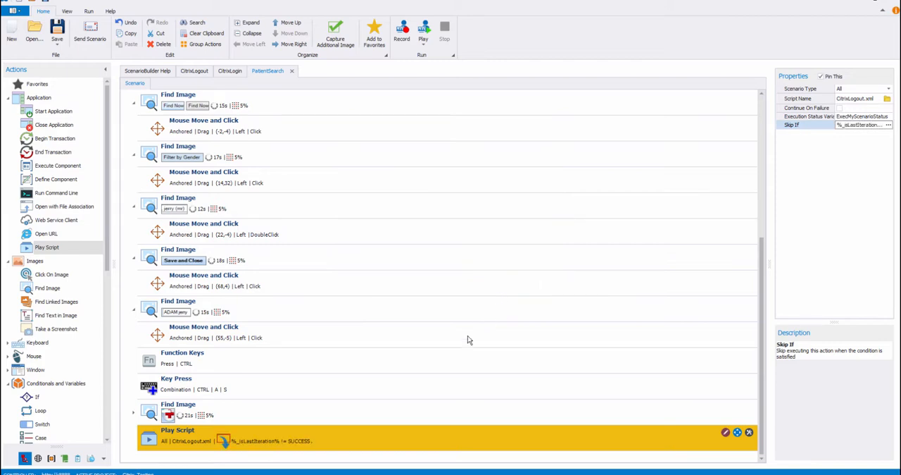
- Add an On Failure section at the end of the scenario containing a Close Application action for firefox.exe
drag(110, 264, 103, 405)
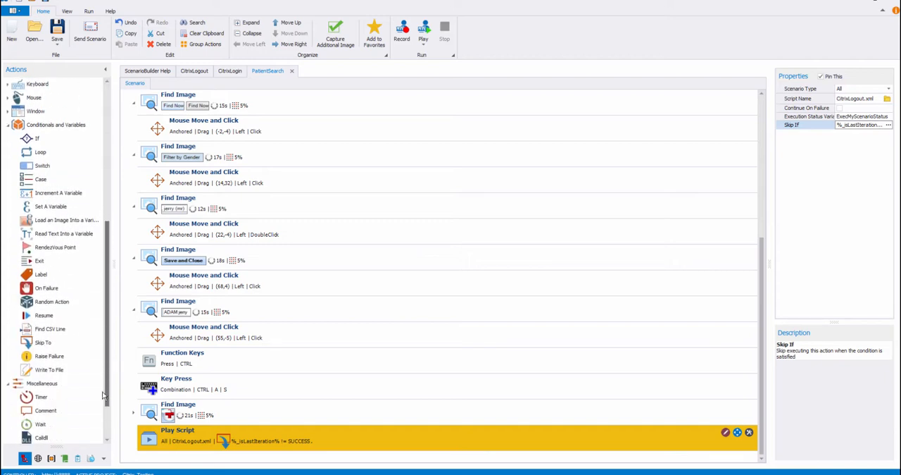
double_click(50, 296)
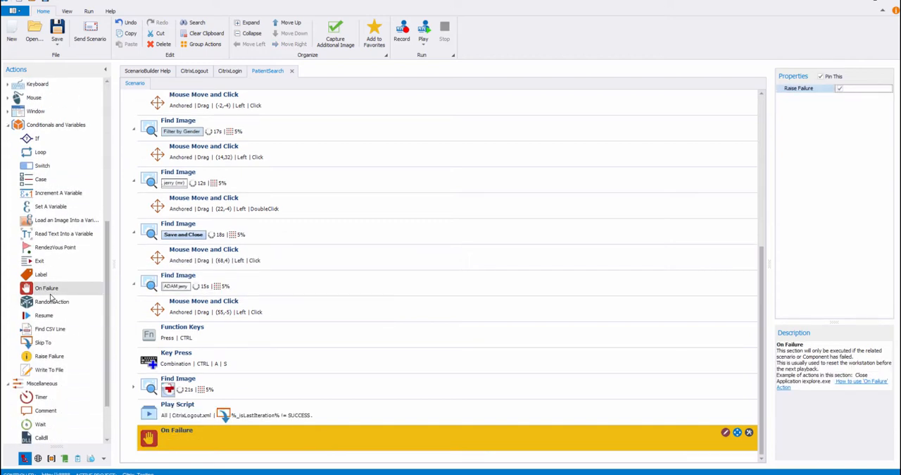
drag(110, 224, 110, 88)
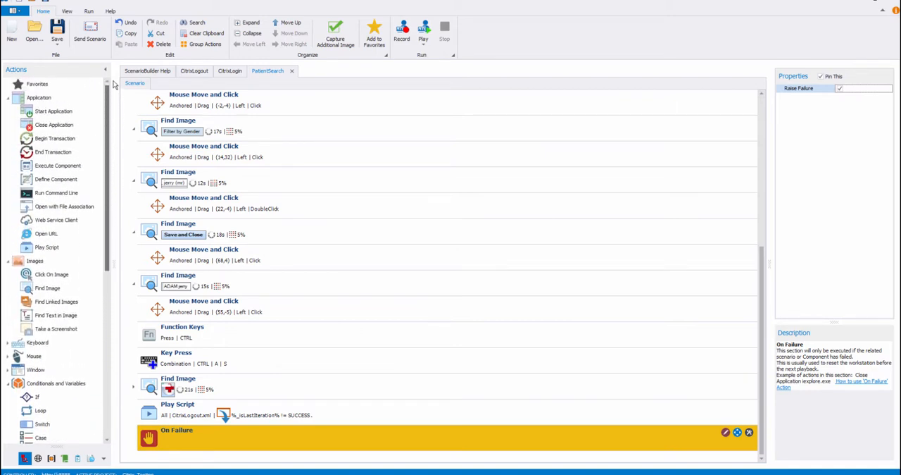
double_click(77, 131)
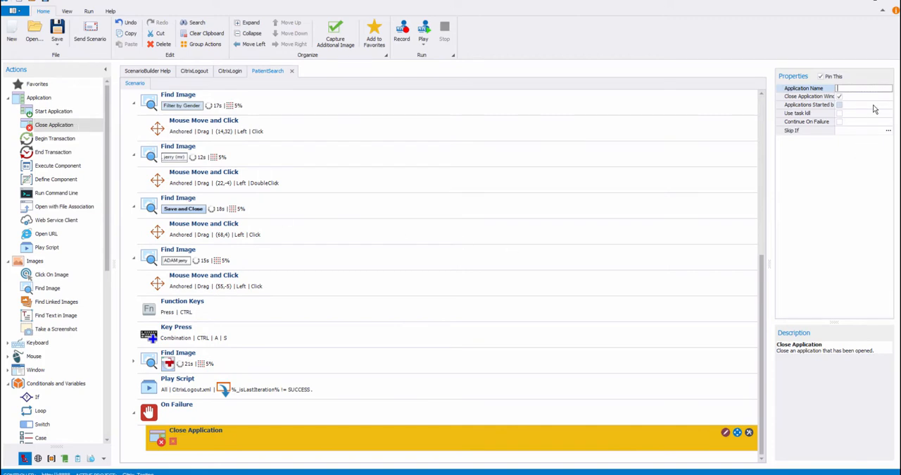
text(firefox.exe)
click(600, 427)
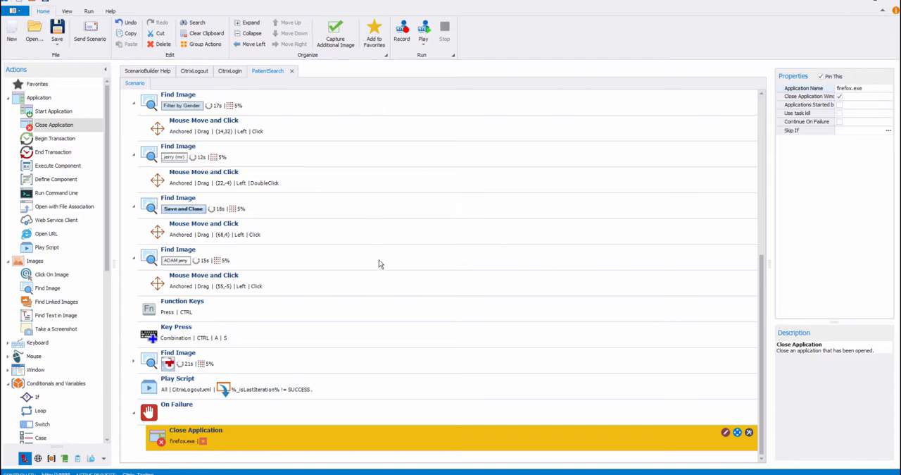
click(232, 410)
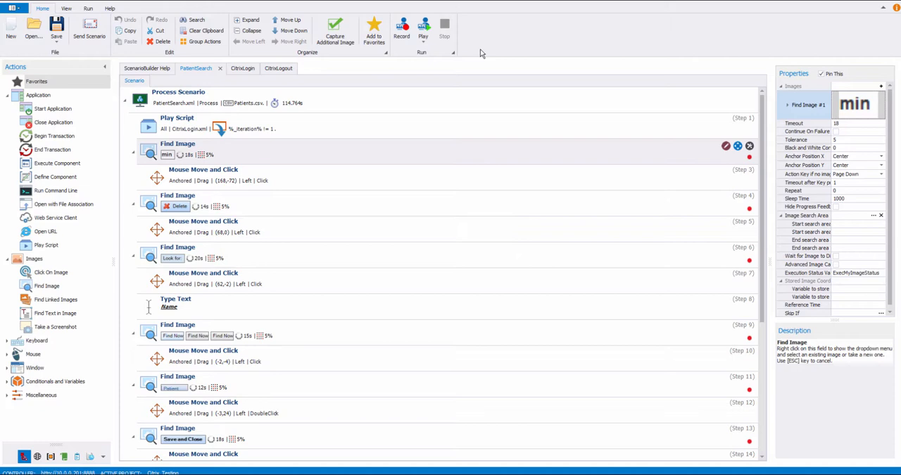
- Play the PatientSearch scenario for multiple iterations
click(426, 41)
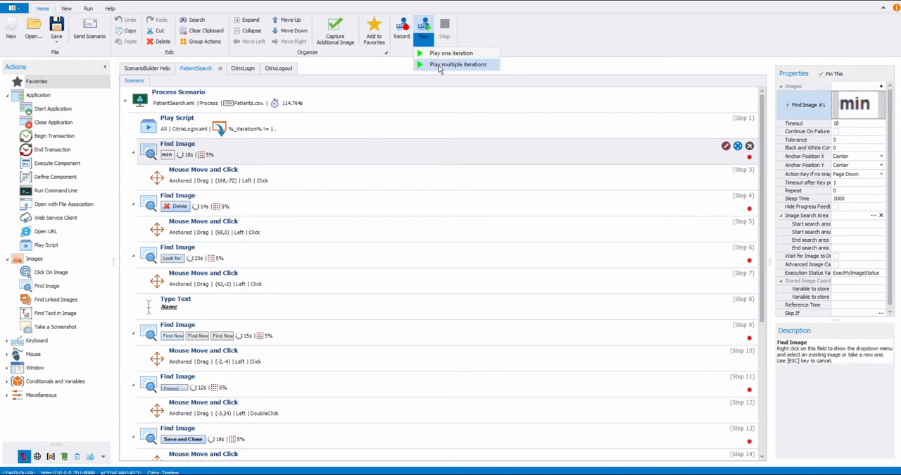
click(439, 65)
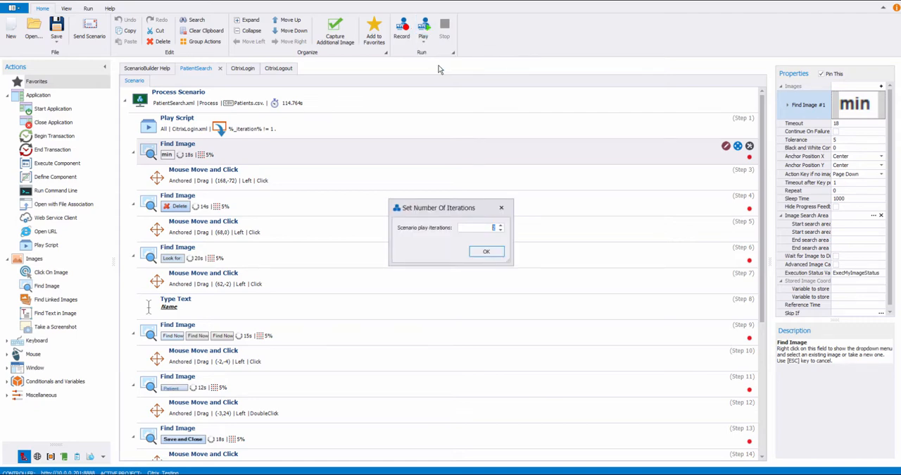
click(487, 253)
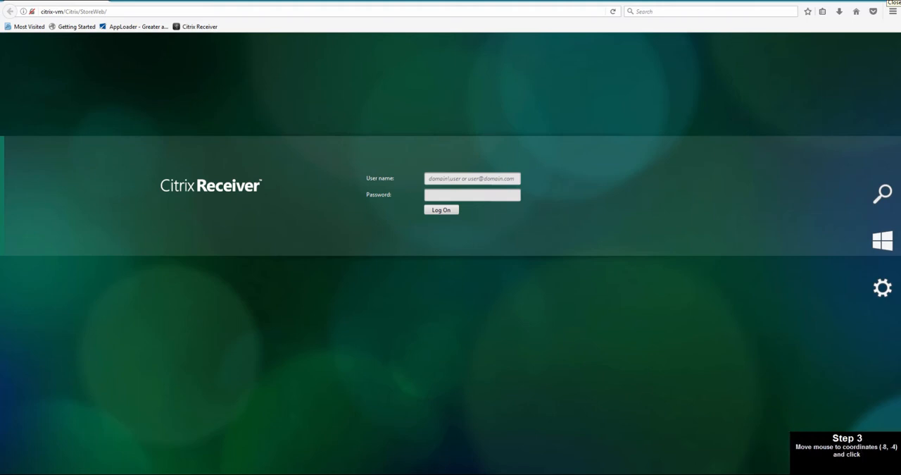
- Log on to Citrix Receiver with the account's user name and password
click(466, 178)
text(nrgcitrixuser003)
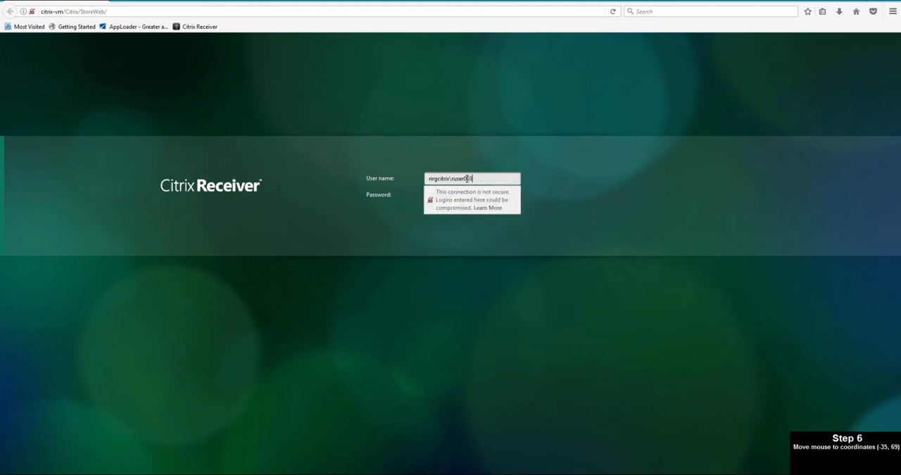
key(Escape)
key(Tab)
text(Password01)
key(Return)
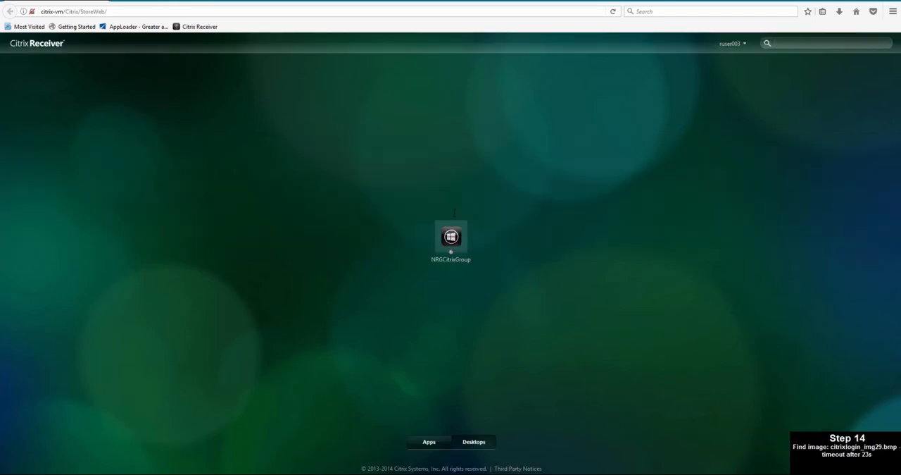
- Launch Patient Manager Advanced from the Citrix apps in demo mode and continue to its Home page
click(431, 442)
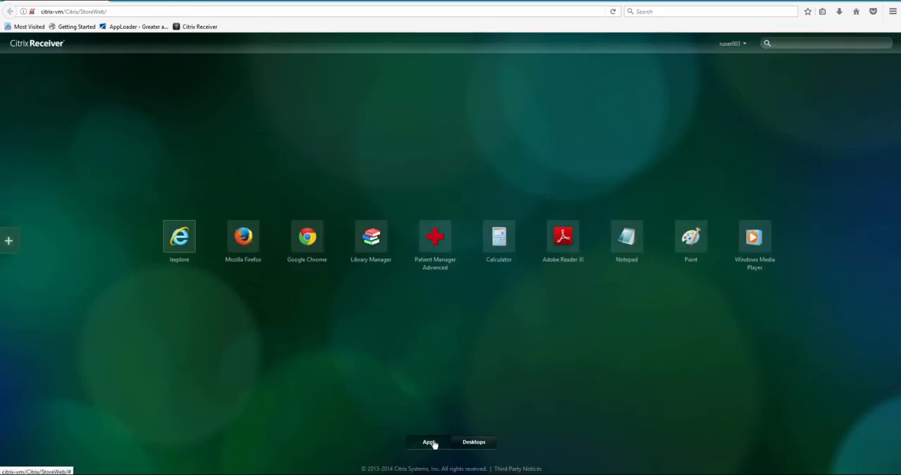
click(435, 240)
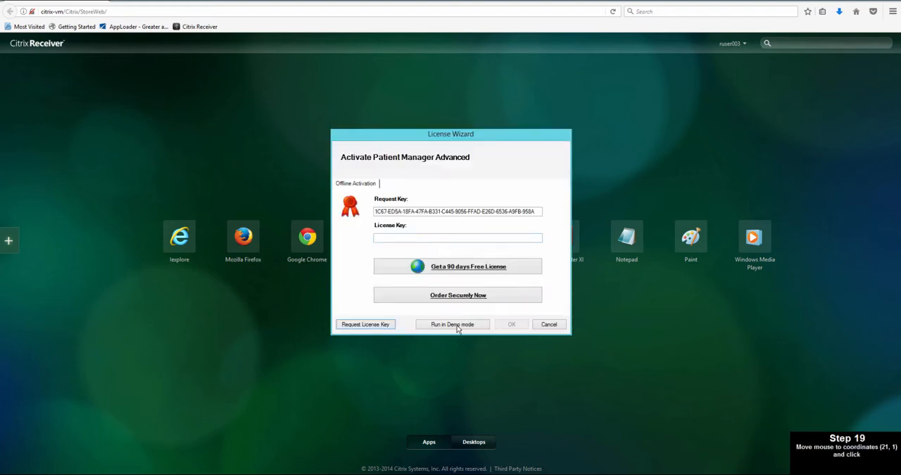
click(457, 324)
click(454, 276)
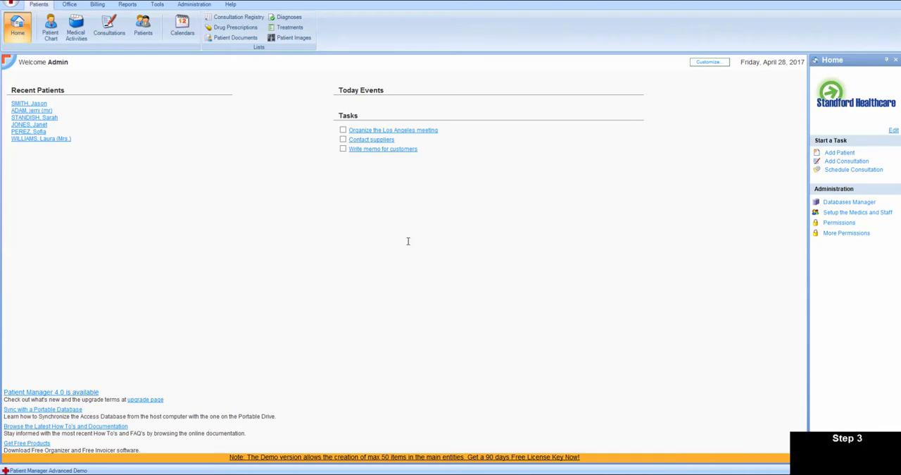
- Search the patients list for the first patient's full name and open the found record
click(143, 32)
click(127, 62)
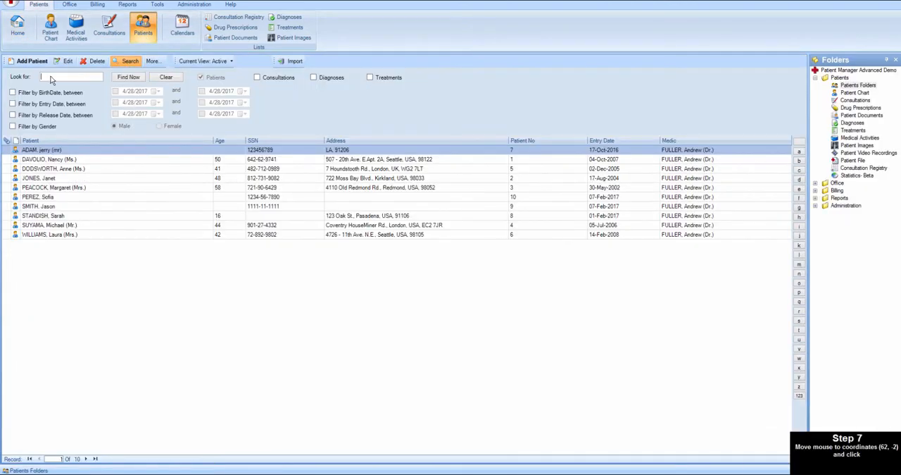
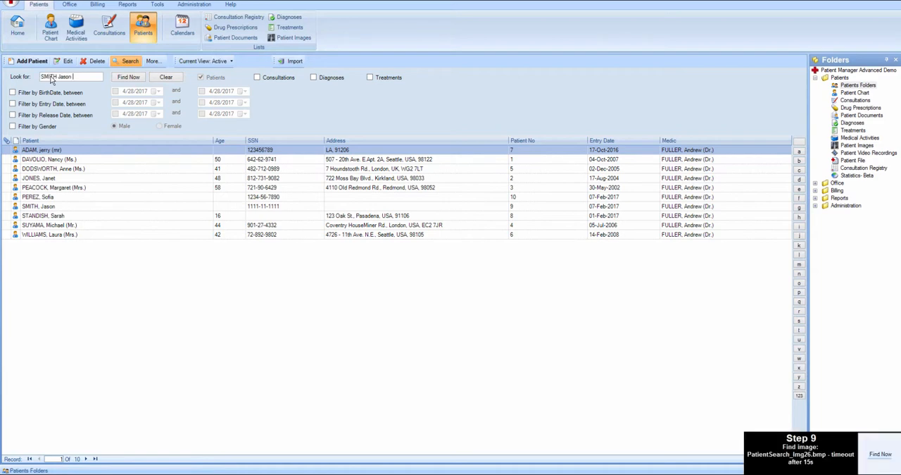
click(129, 78)
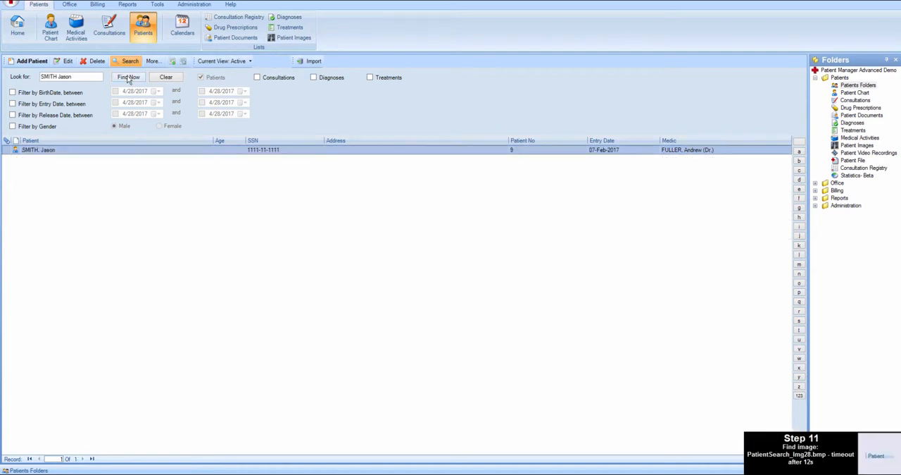
double_click(32, 153)
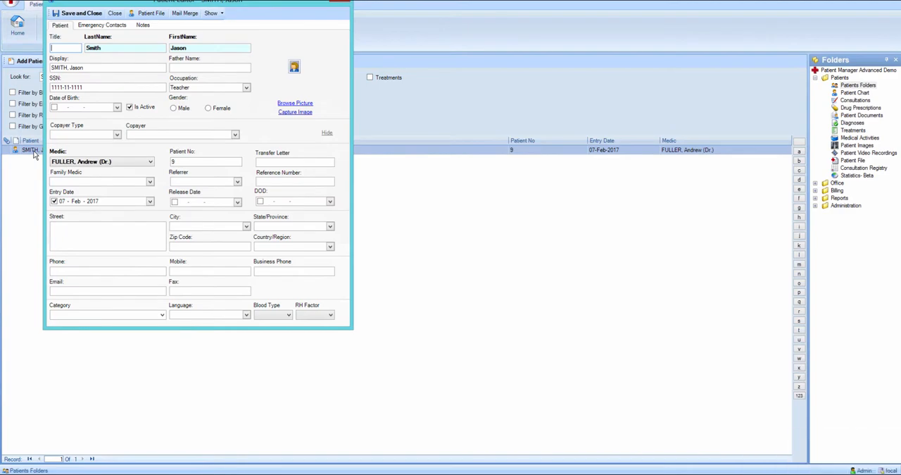
- Close the first patient's record without saving and clear the search, returning to the Home page
click(114, 14)
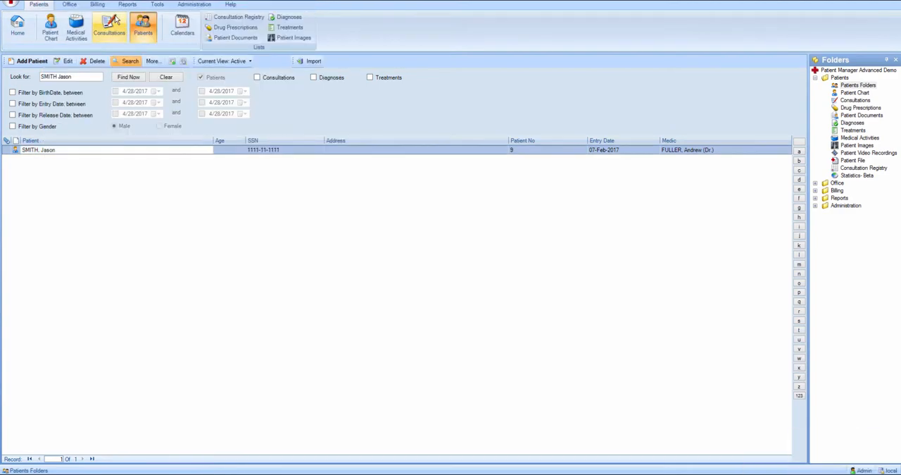
click(167, 79)
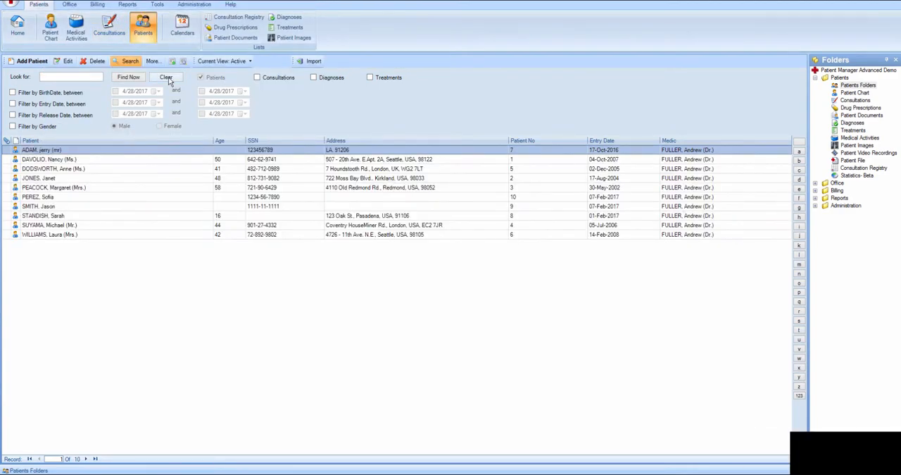
click(19, 29)
- Search the patients list for the second patient's full name and open the matching record
click(143, 33)
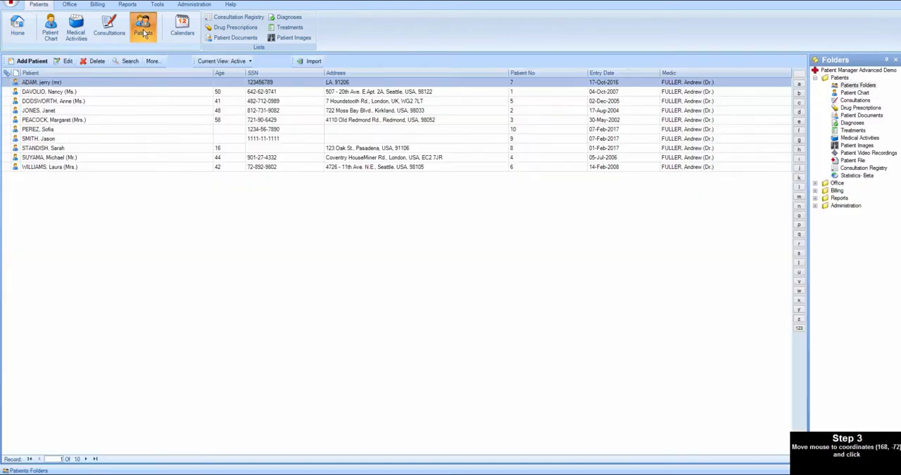
click(128, 62)
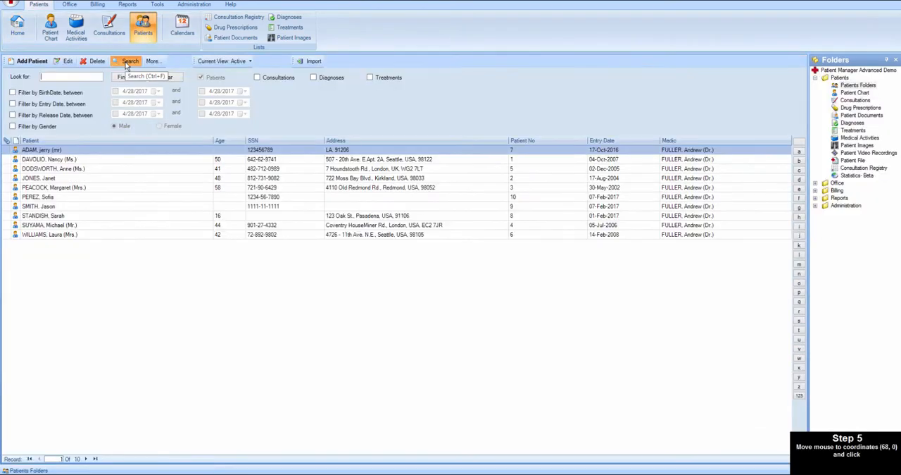
click(50, 76)
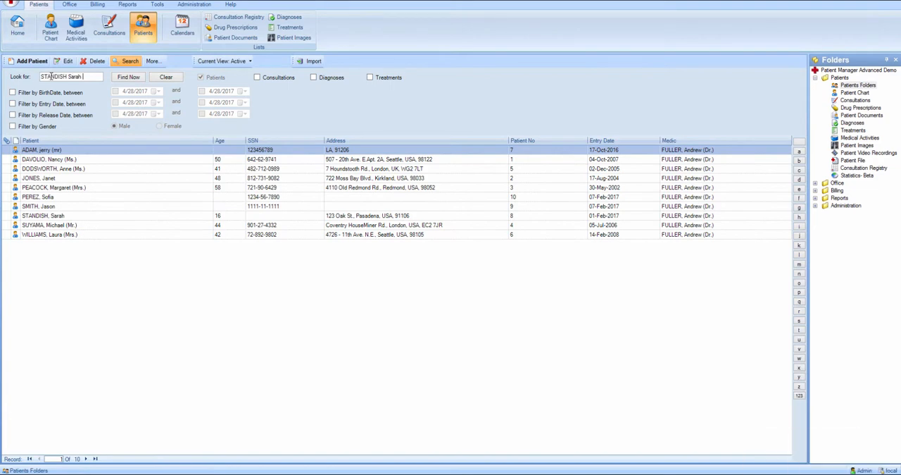
click(129, 77)
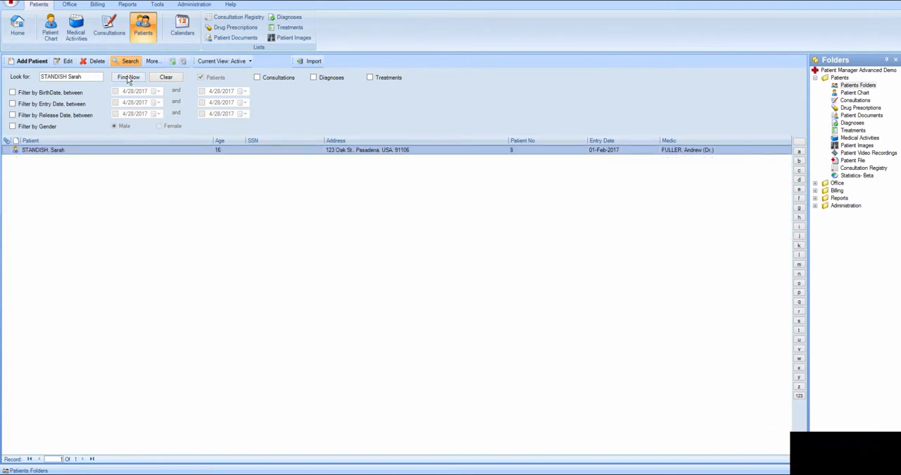
double_click(33, 151)
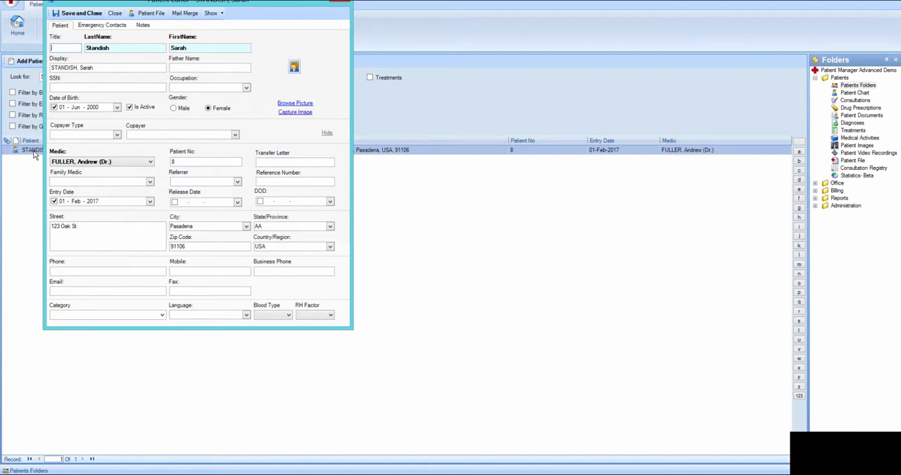
- Close the second patient's record without saving, clear the search and return to the Home page
click(115, 14)
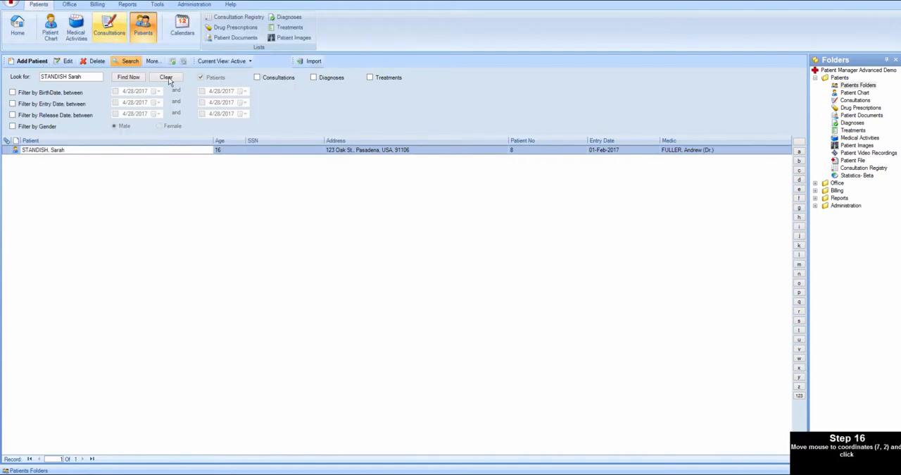
click(166, 77)
click(18, 28)
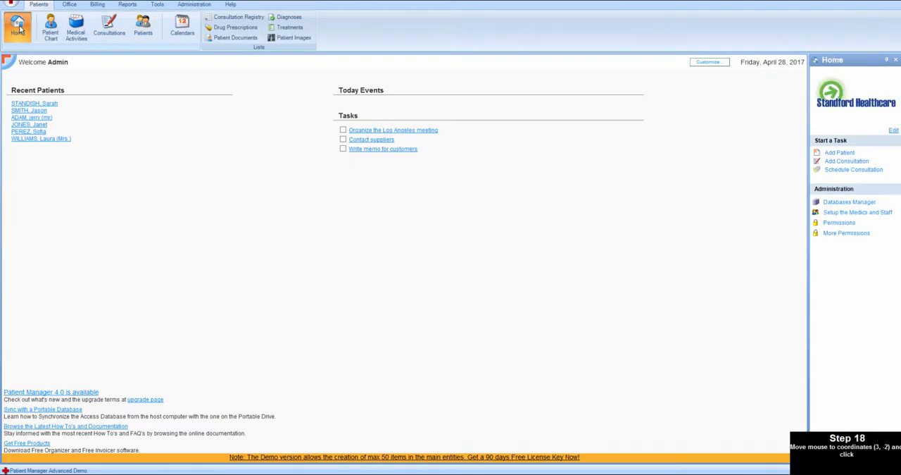
- Search the patients list for the third patient's full name and open the matching record
click(143, 30)
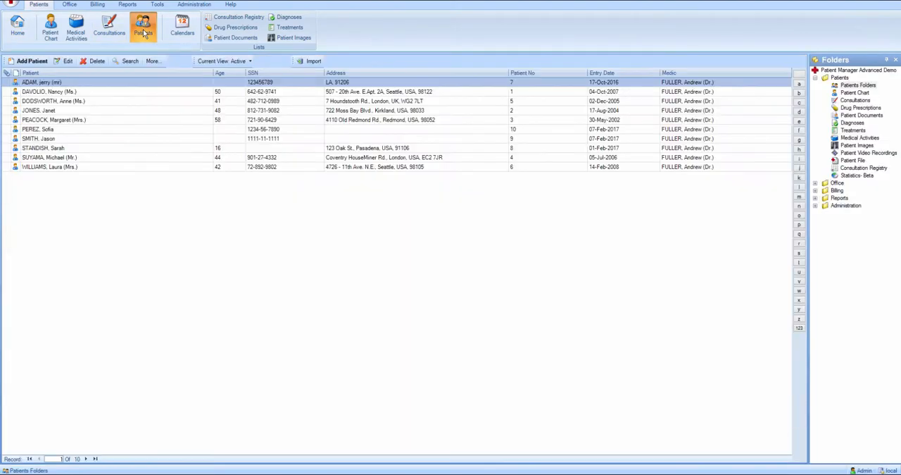
click(129, 62)
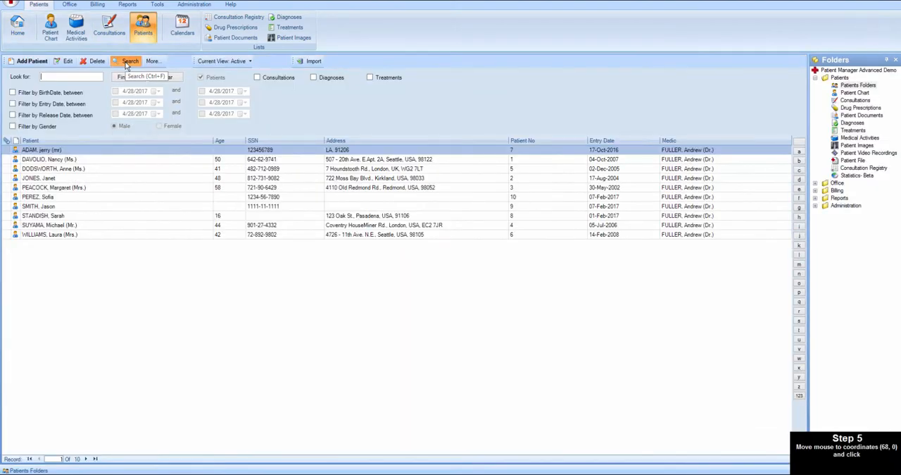
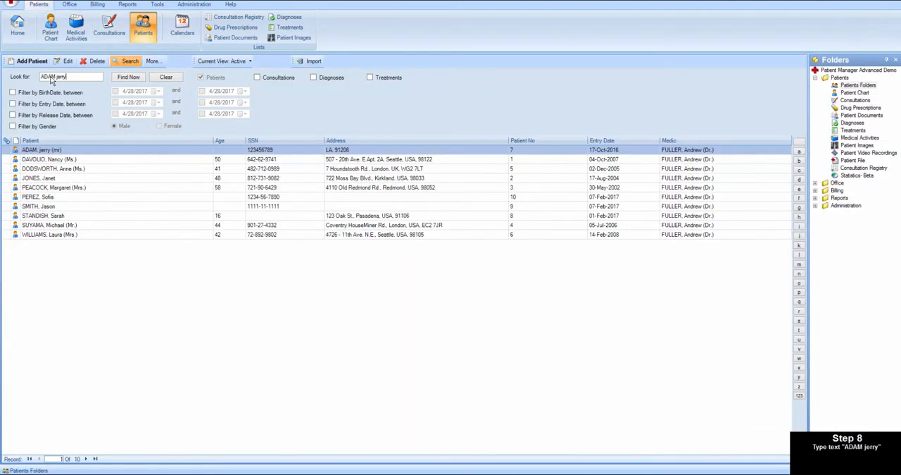
click(128, 78)
double_click(32, 152)
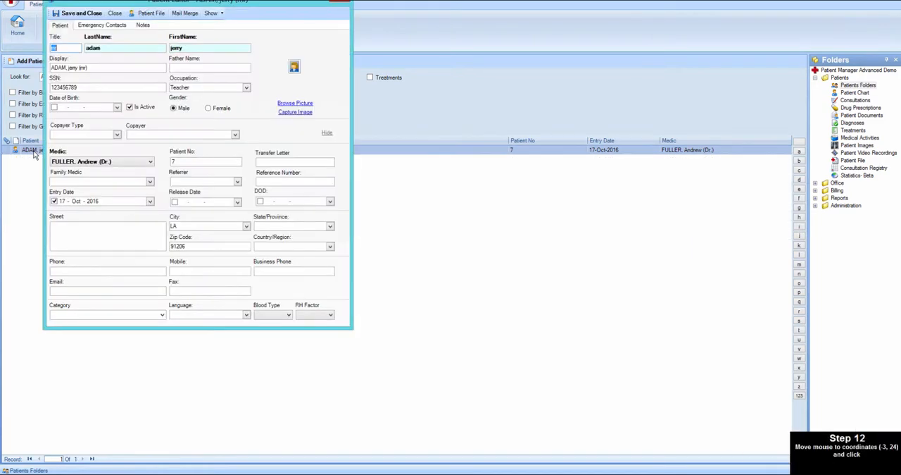
- Close the third patient's record, return to the Home page, and open the account menu in Citrix Receiver
click(116, 21)
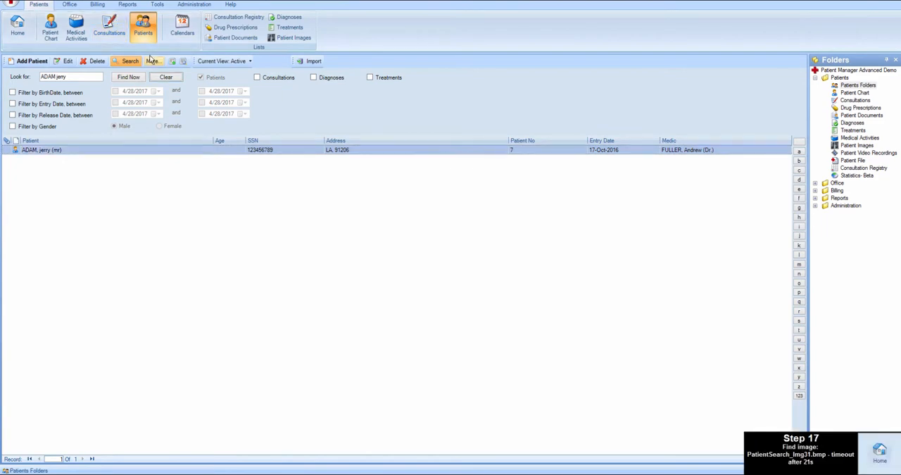
click(18, 28)
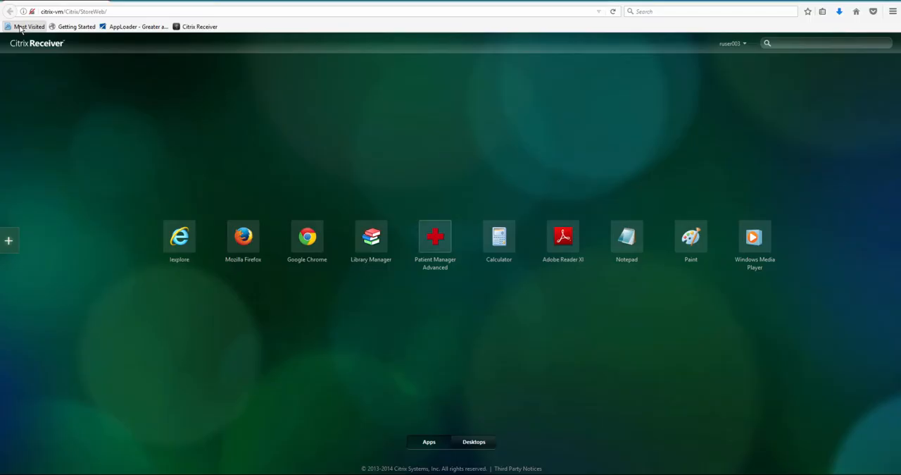
click(731, 44)
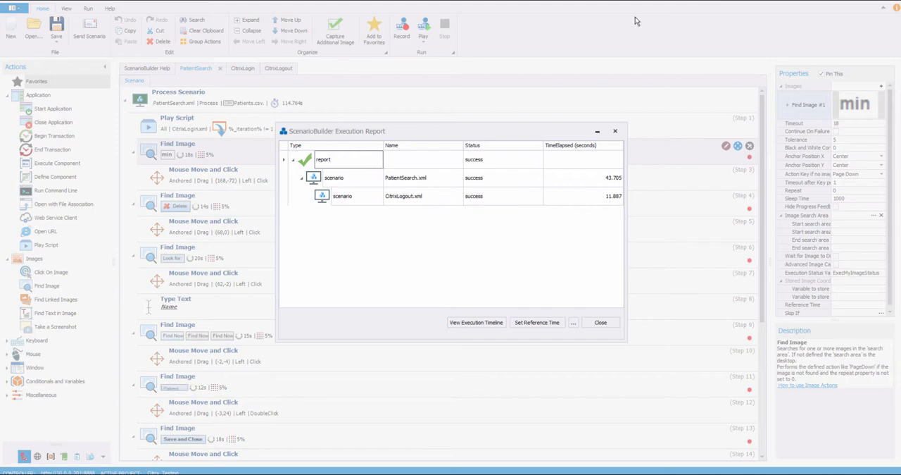
mouse_move(710, 473)
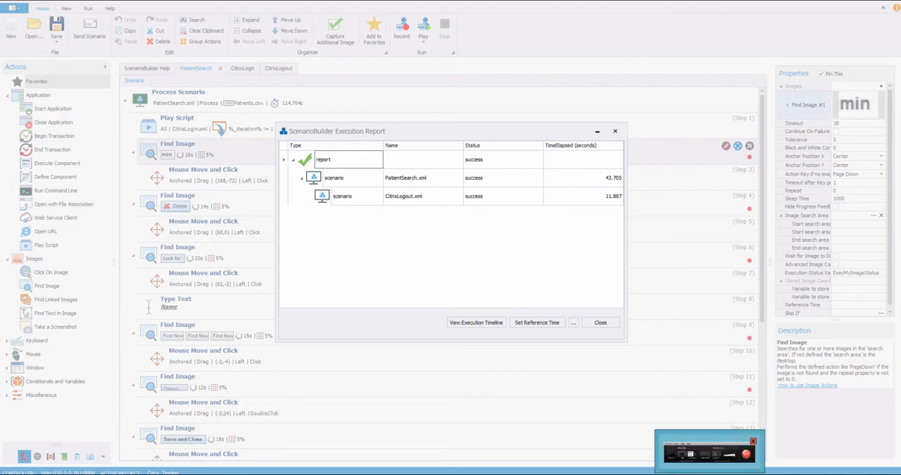
click(709, 451)
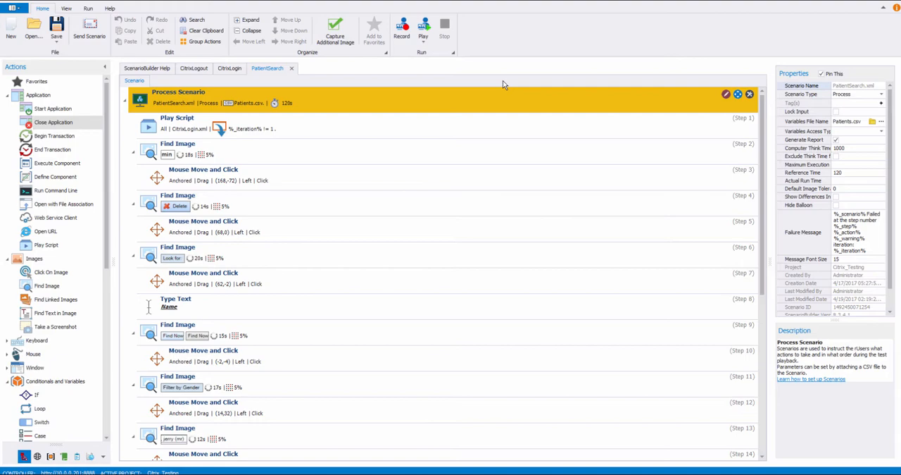
- Minimize ScenarioBuilder and open AppLoader in the browser from its desktop shortcut
click(851, 1)
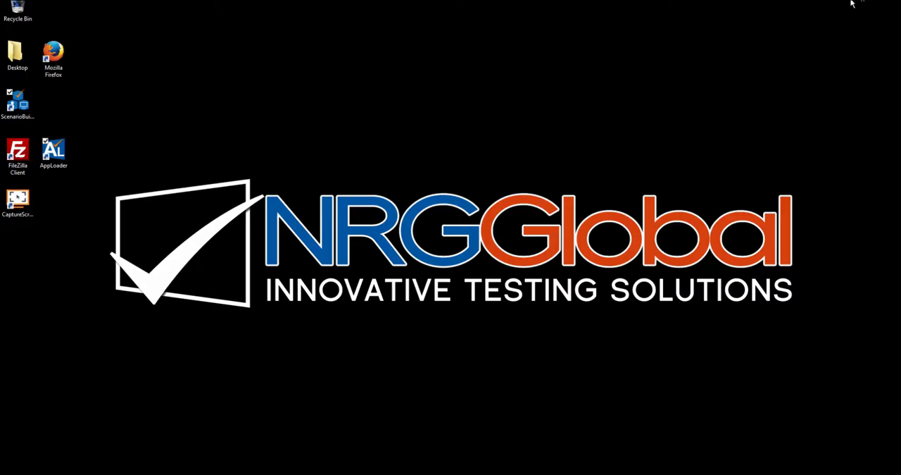
click(55, 153)
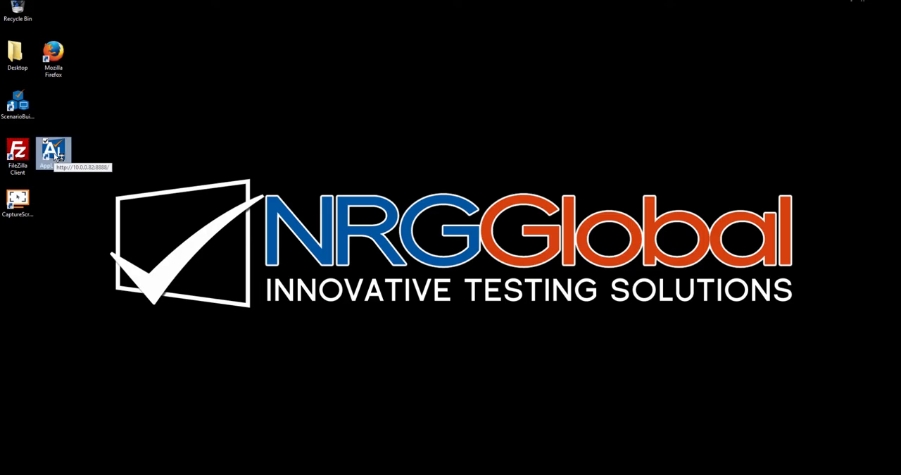
double_click(57, 154)
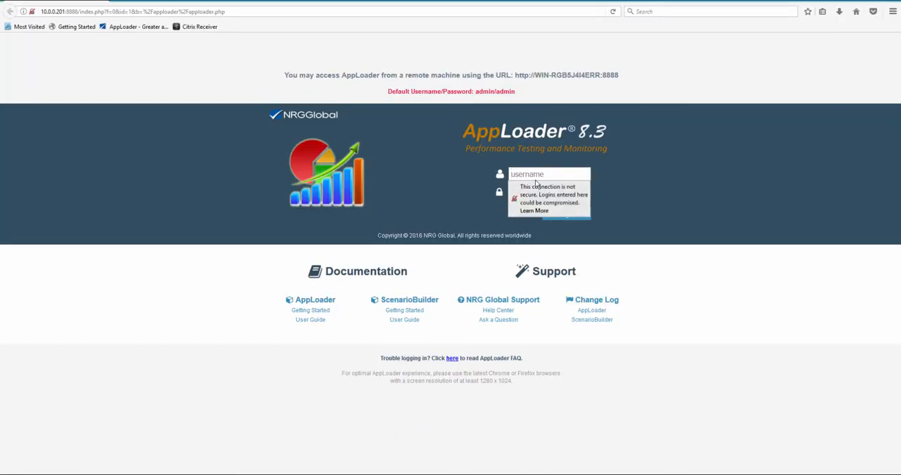
- Log in to AppLoader by entering the account username and password
click(535, 174)
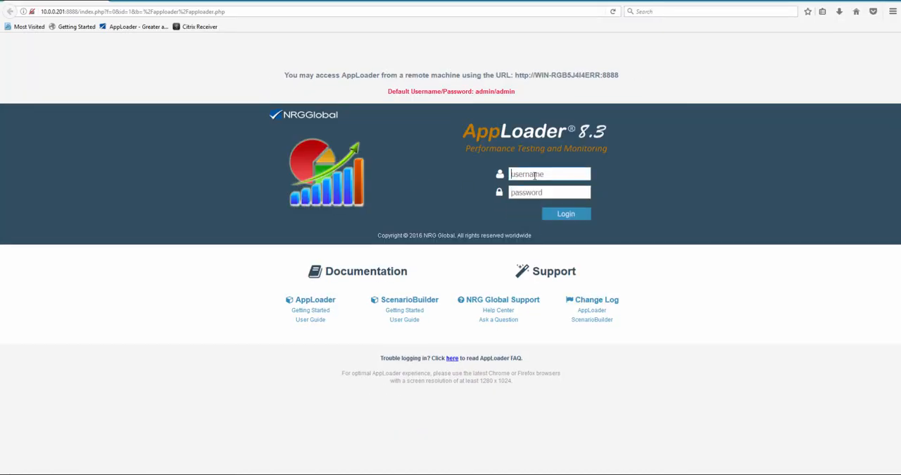
text(admin)
key(Tab)
text(admin)
key(Return)
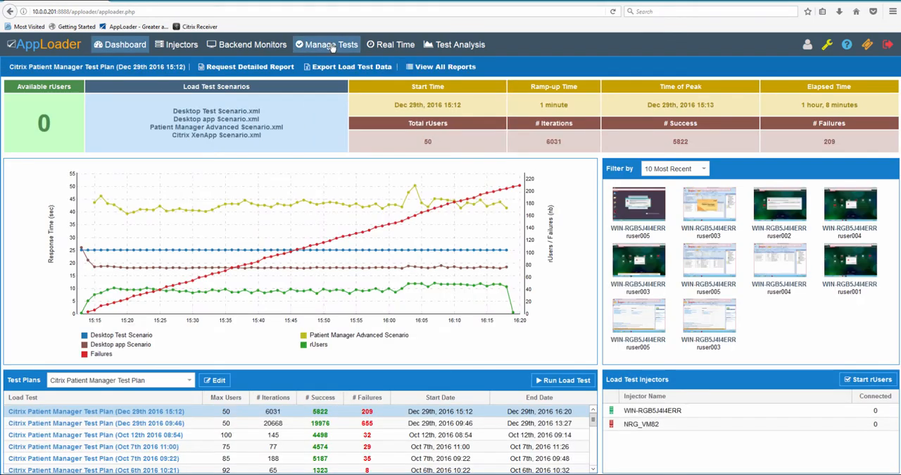
- Create a new test plan named PatientManager_LoadTest with a steady state time of 5
click(332, 47)
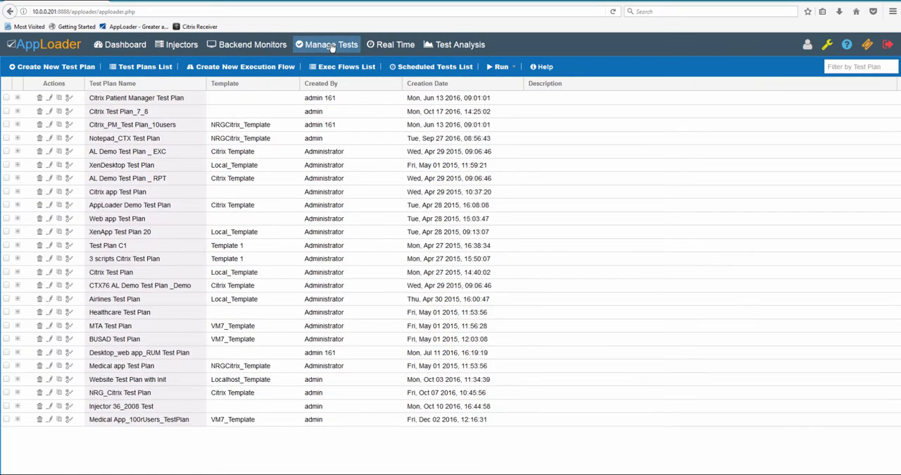
click(47, 67)
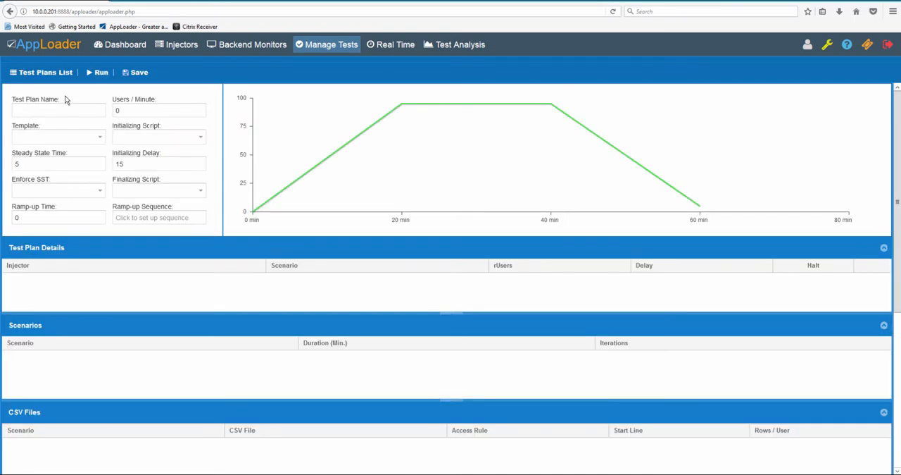
click(59, 107)
text(Patient)
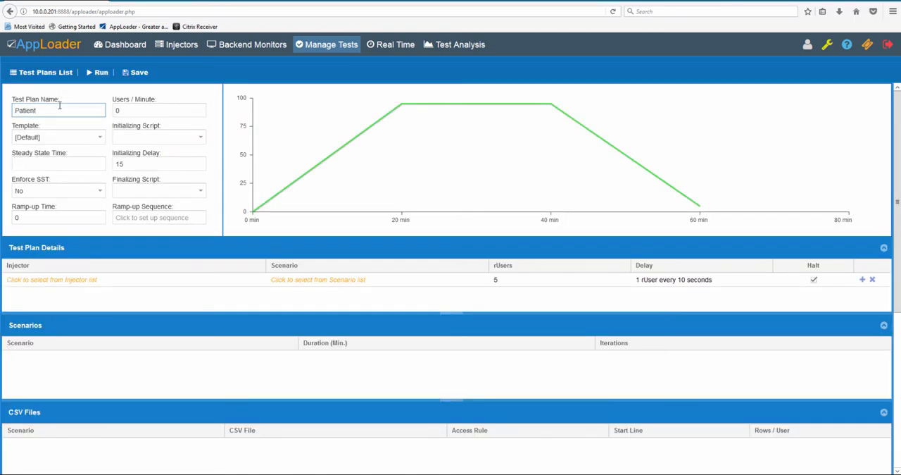
text(Manager_LoadTest)
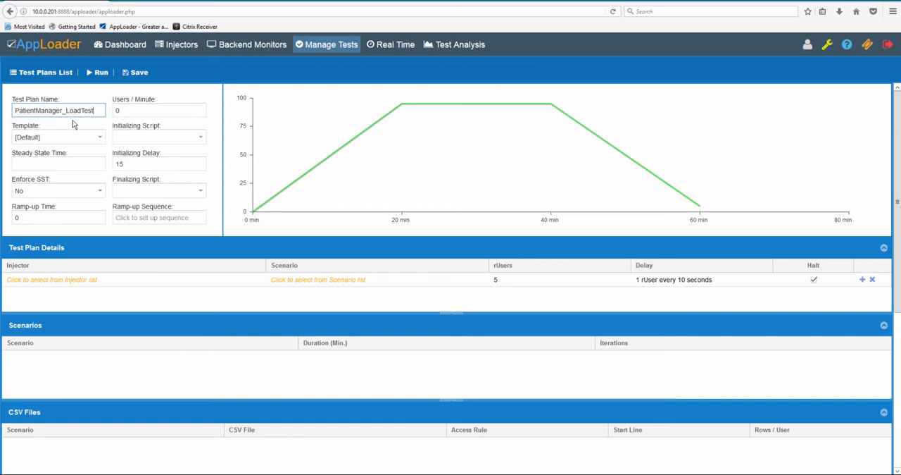
click(72, 163)
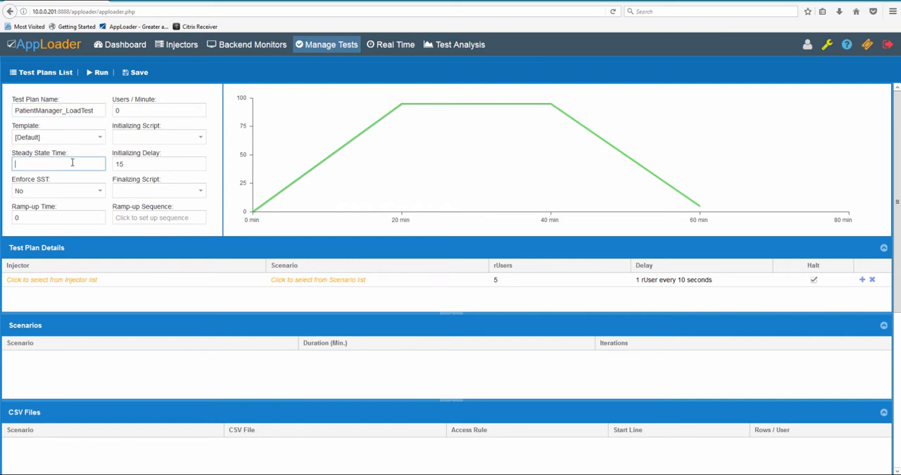
text(5)
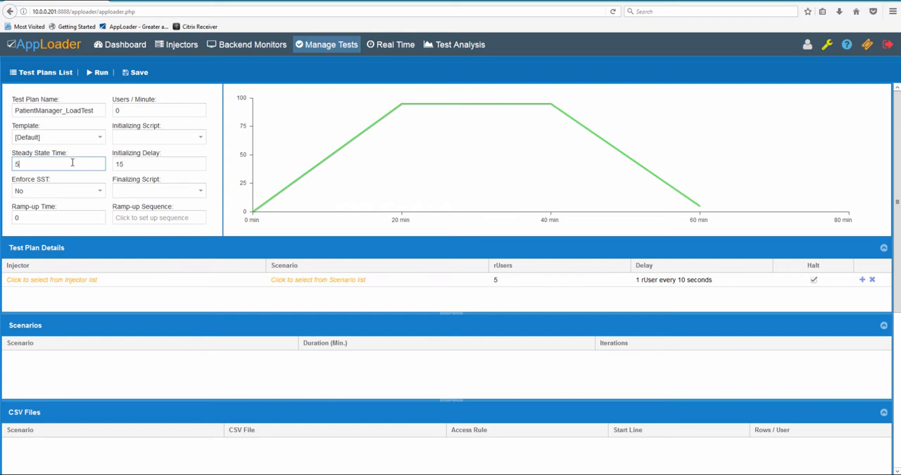
- Assign the injector NRG_VM82 and the scenario PatientSearch.xml to the test plan's first row
click(116, 281)
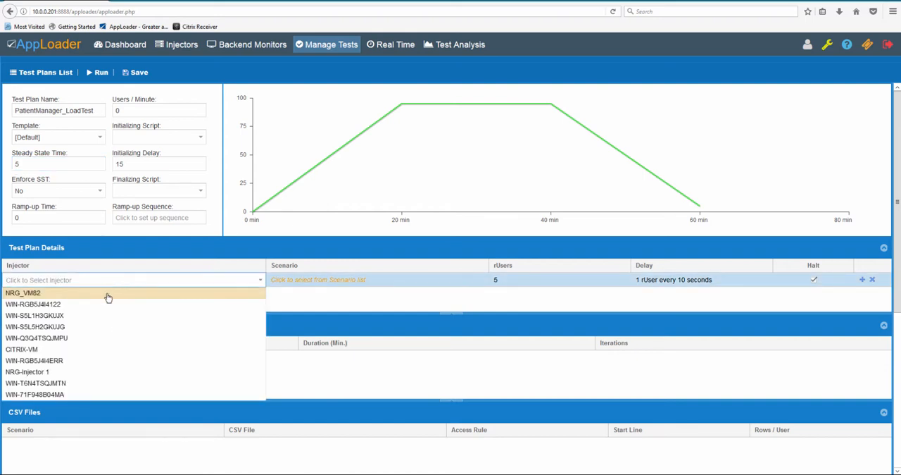
click(107, 294)
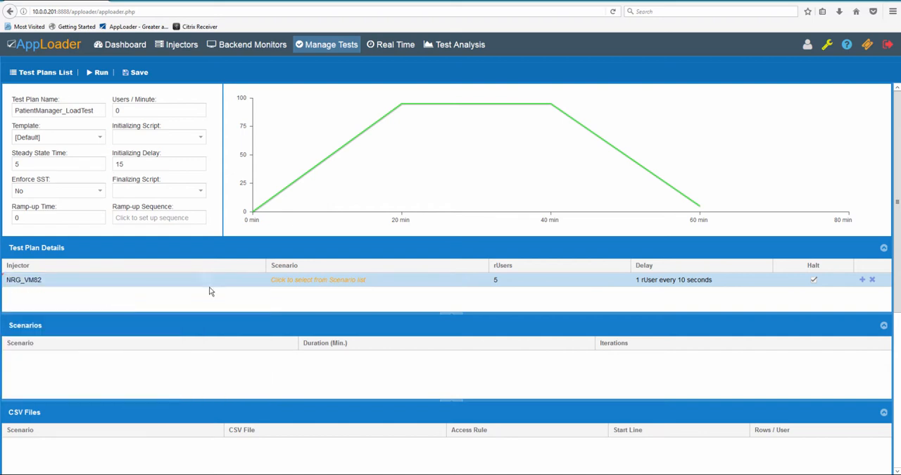
click(309, 279)
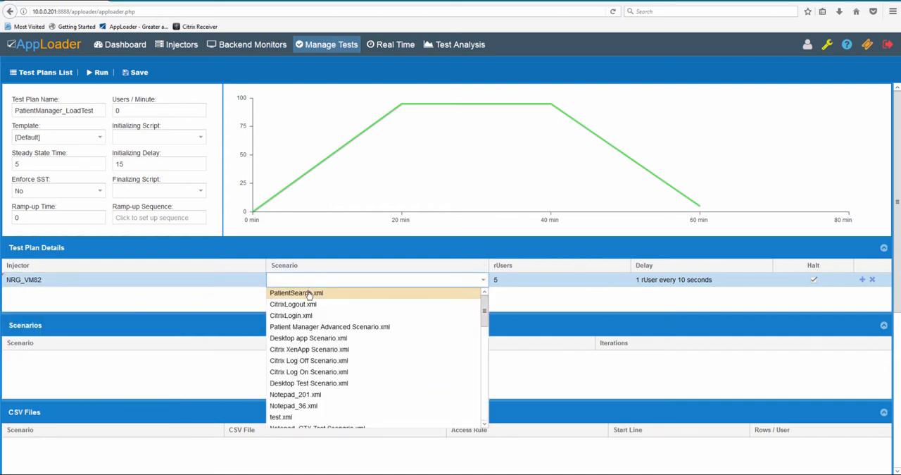
click(308, 295)
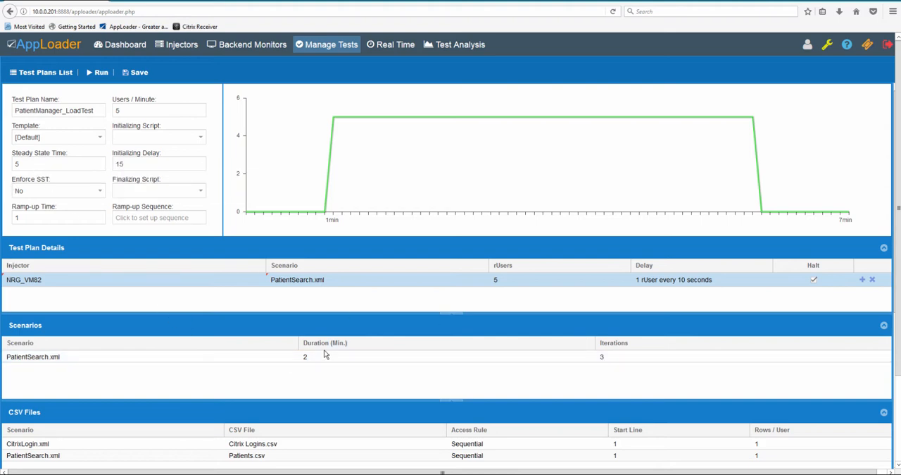
- Set the PatientSearch.xml scenario's iterations to 5
mouse_move(335, 350)
click(632, 362)
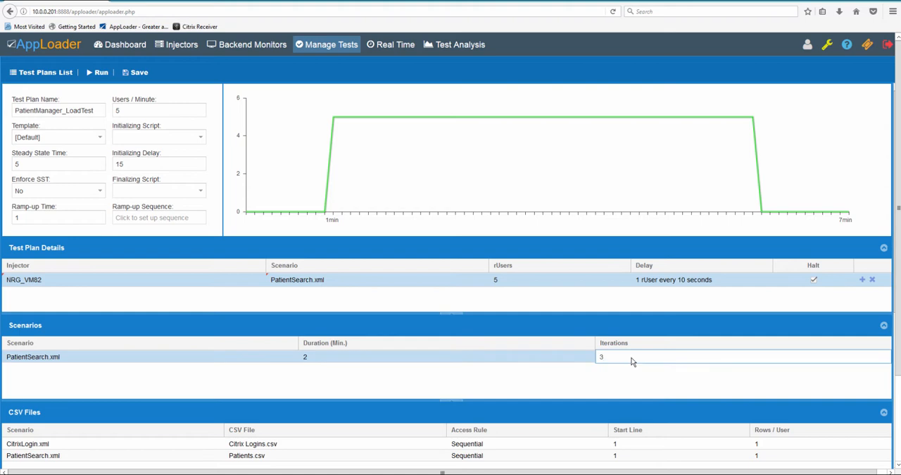
key(BackSpace)
text(5)
key(Return)
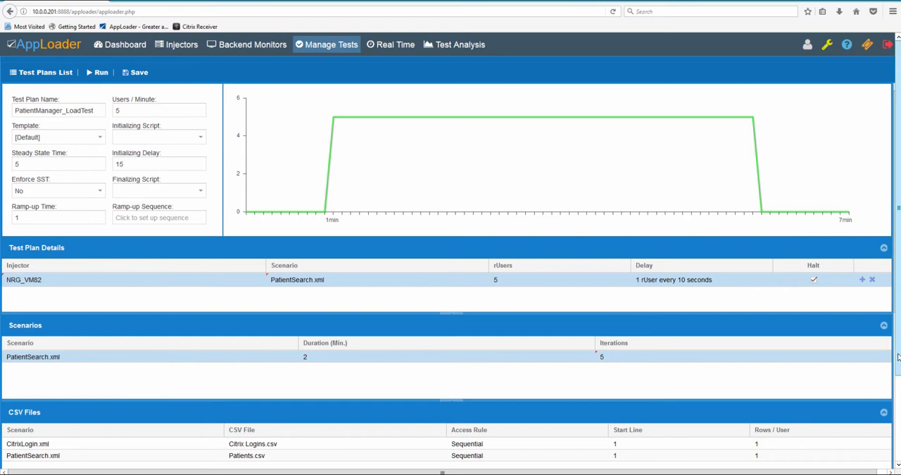
- Save the test plan, declining both the execution plan review and the immediate load test run
drag(898, 345, 898, 374)
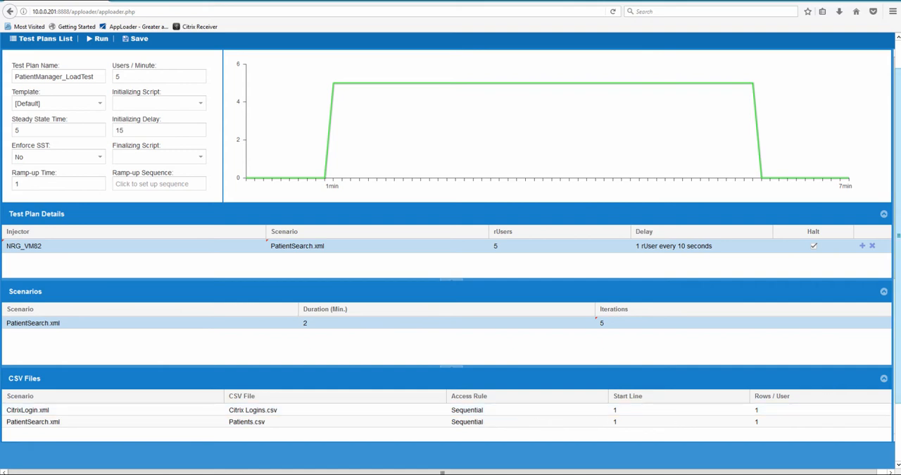
scroll(898, 210, up, 1)
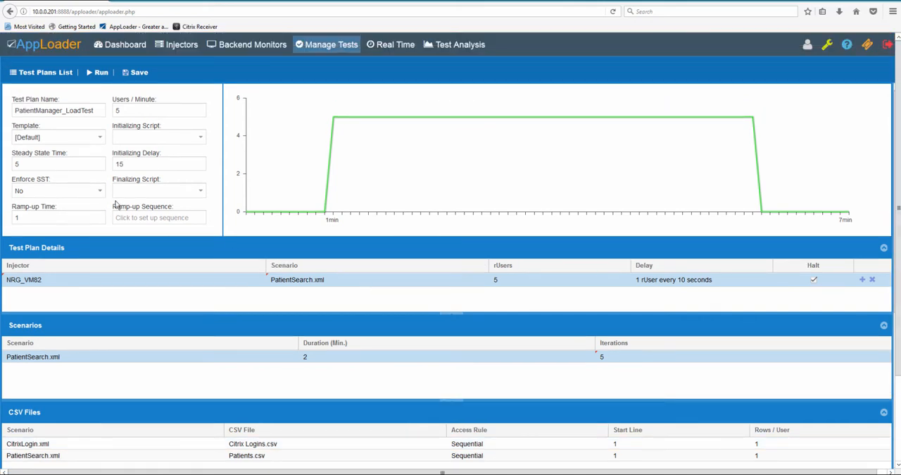
click(141, 72)
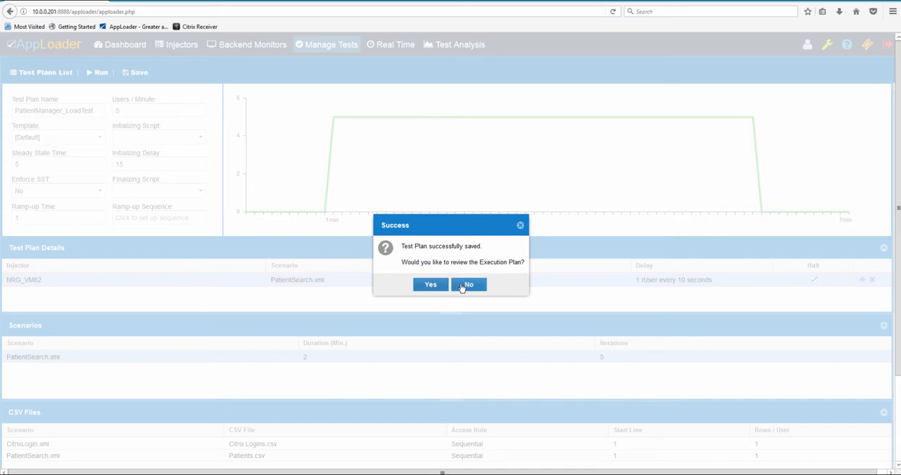
click(462, 286)
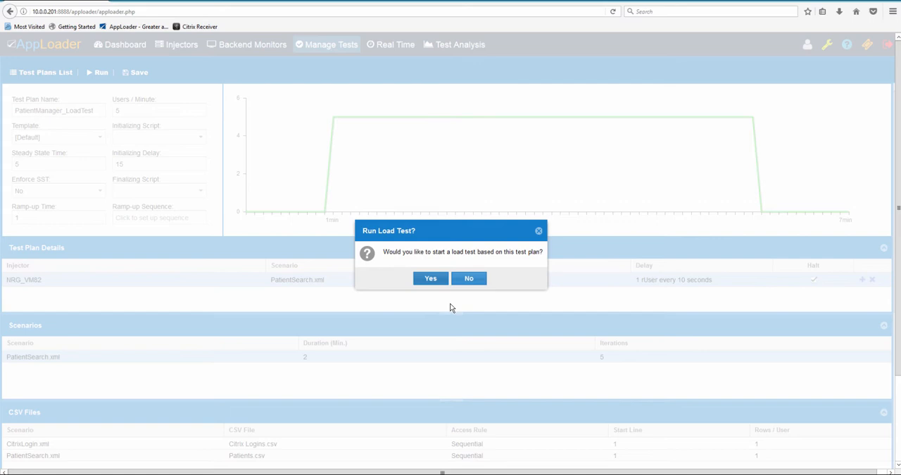
click(466, 280)
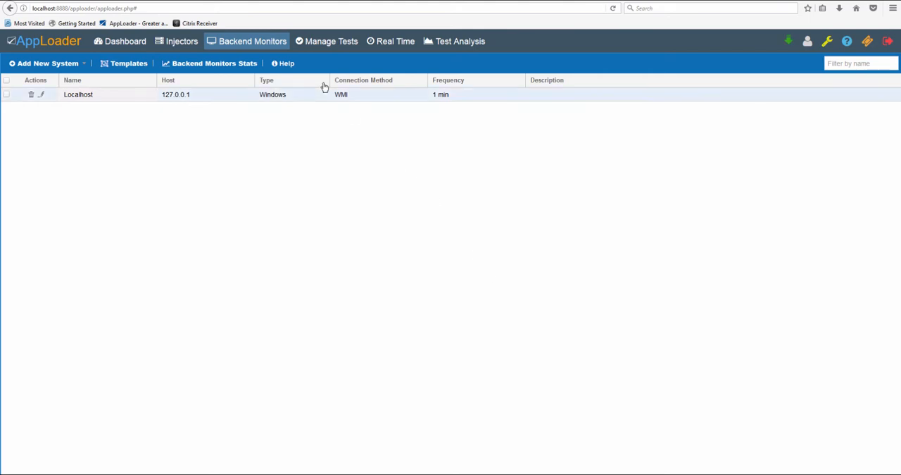
- Start 3 rUsers on the WIN-RGB5J4I4ERR injector with start index 1 and a launch delay of 10
click(336, 44)
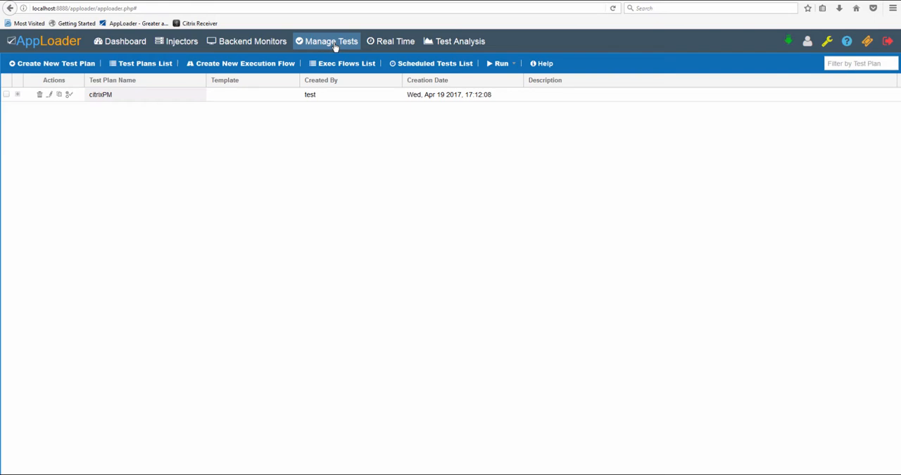
click(184, 44)
click(173, 103)
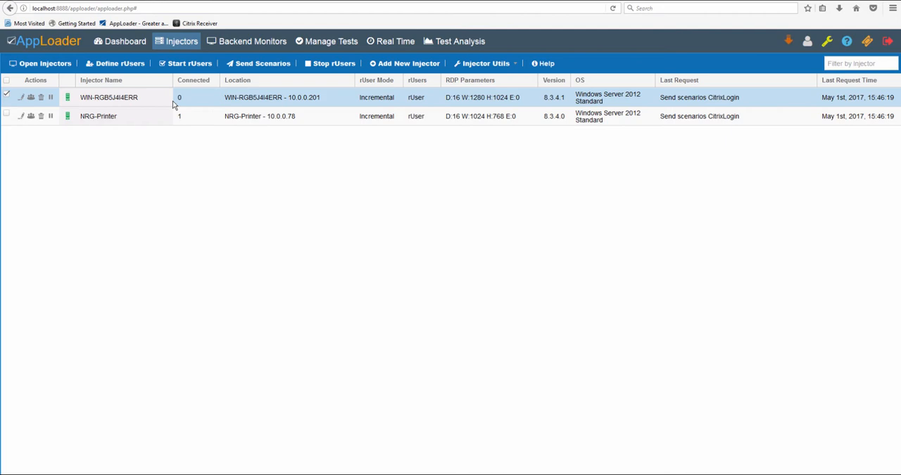
click(194, 64)
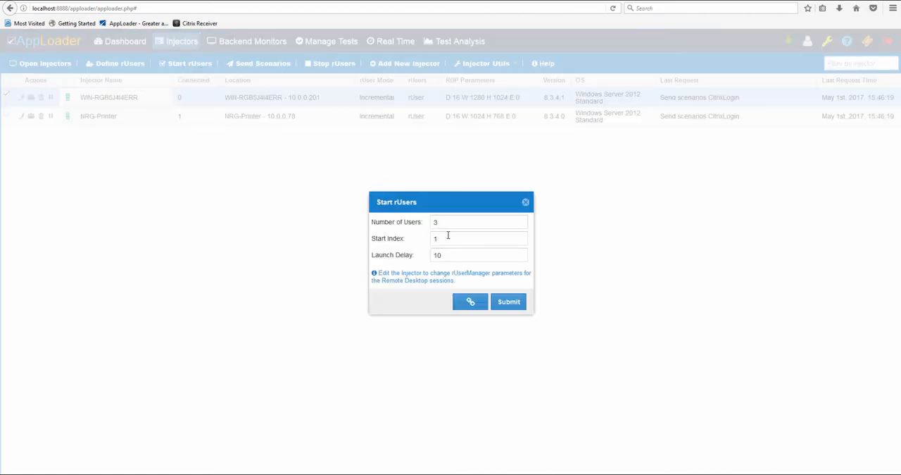
click(507, 302)
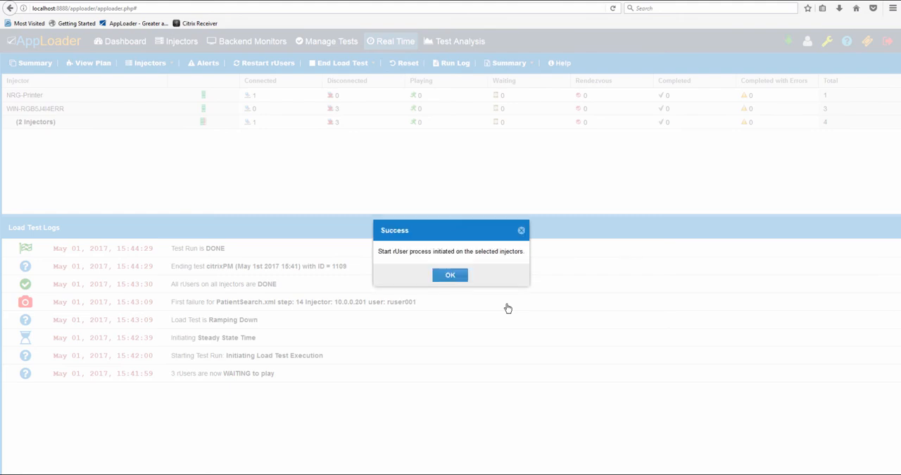
click(463, 278)
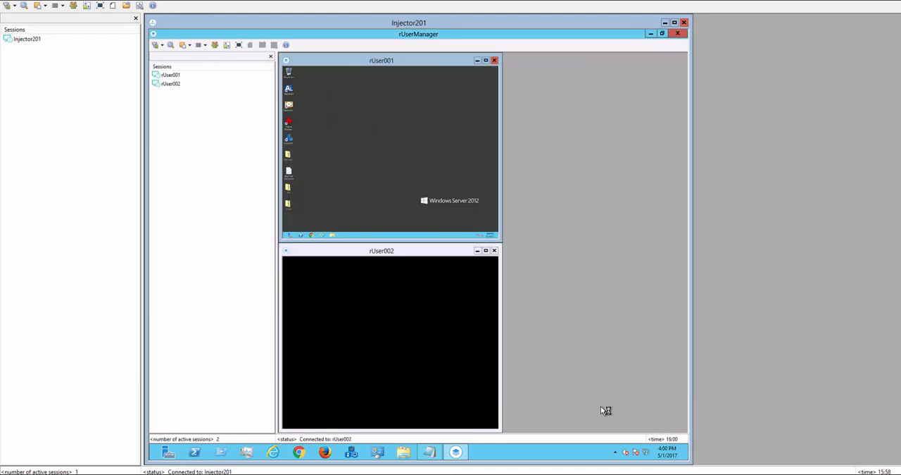
- Switch from rUserManager back to the AppLoader web console and run the citrixPM test plan as load test citrixPM (May 1st 2017 15:59)
mouse_move(643, 474)
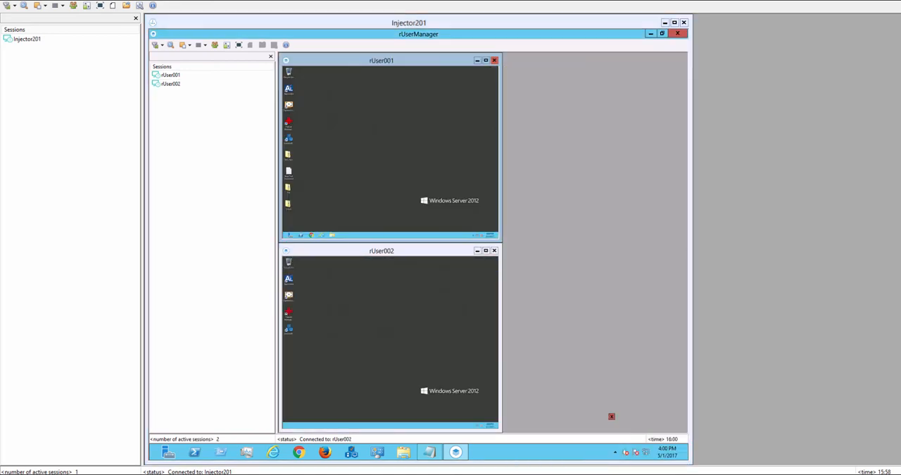
click(567, 438)
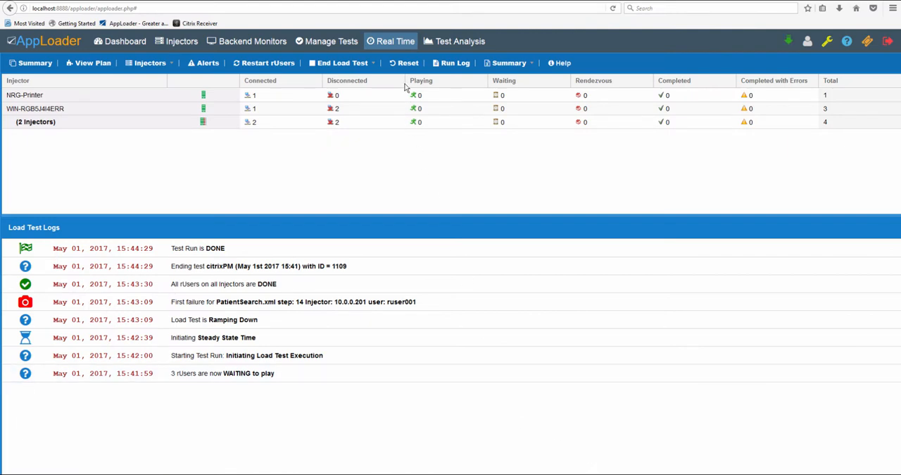
click(335, 42)
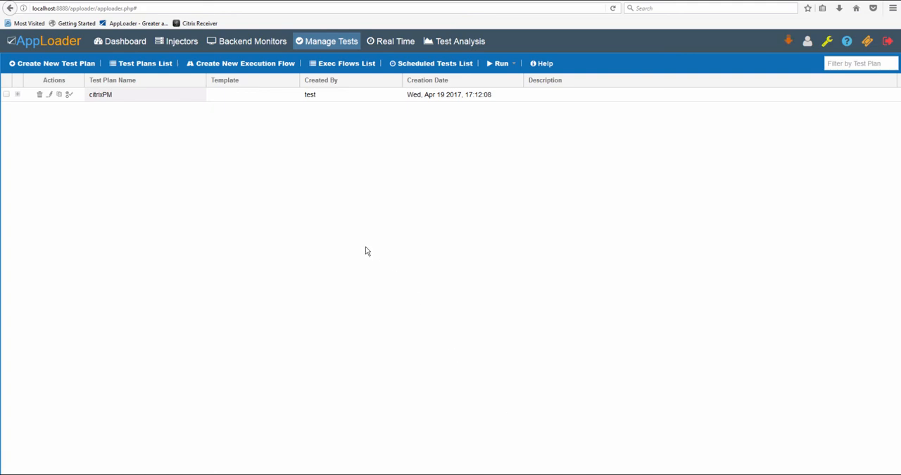
click(276, 96)
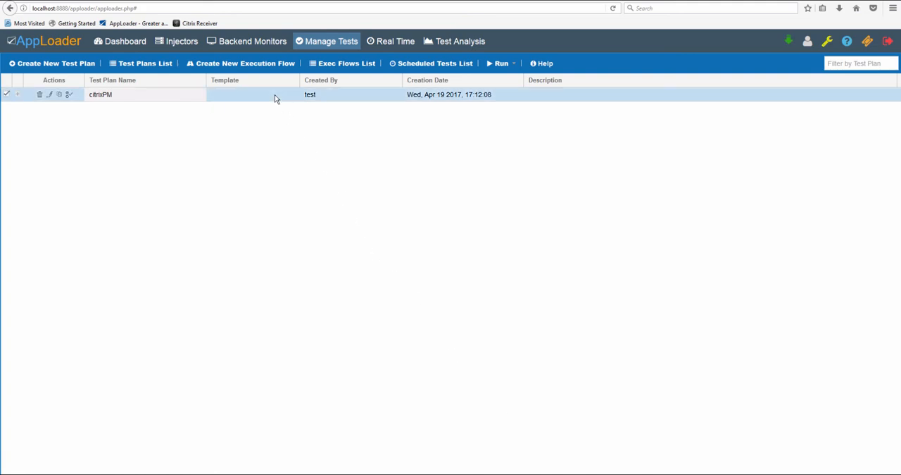
click(500, 64)
click(500, 76)
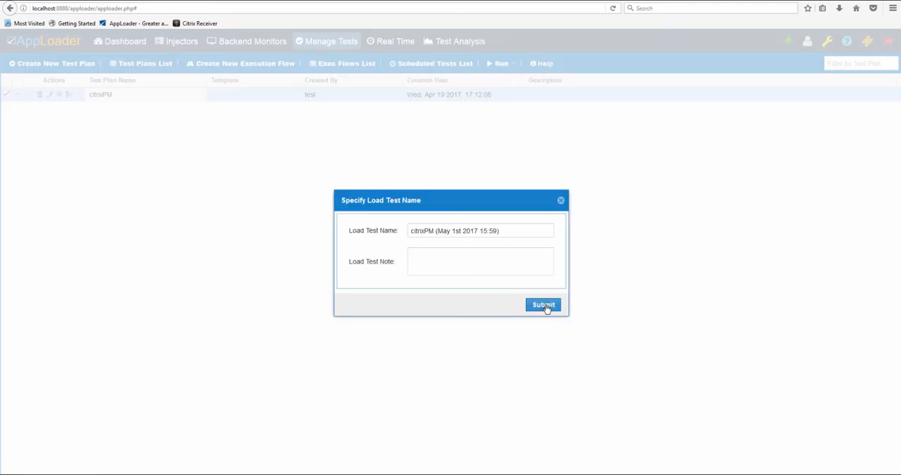
click(543, 305)
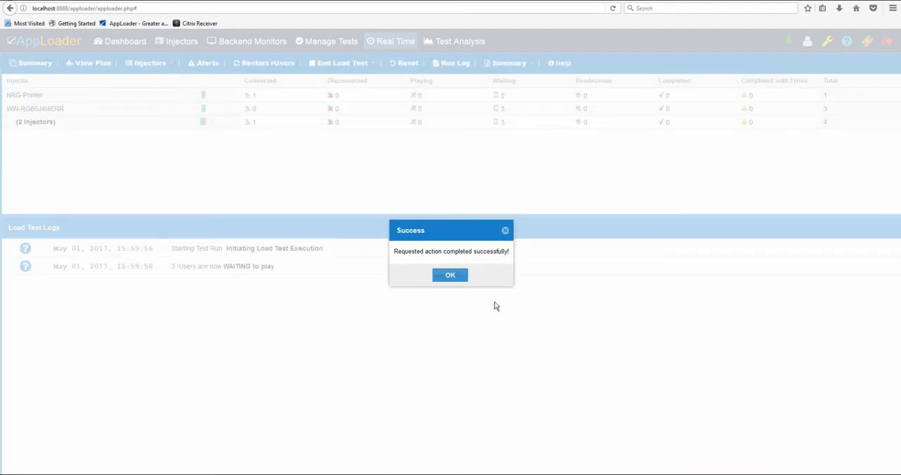
click(453, 280)
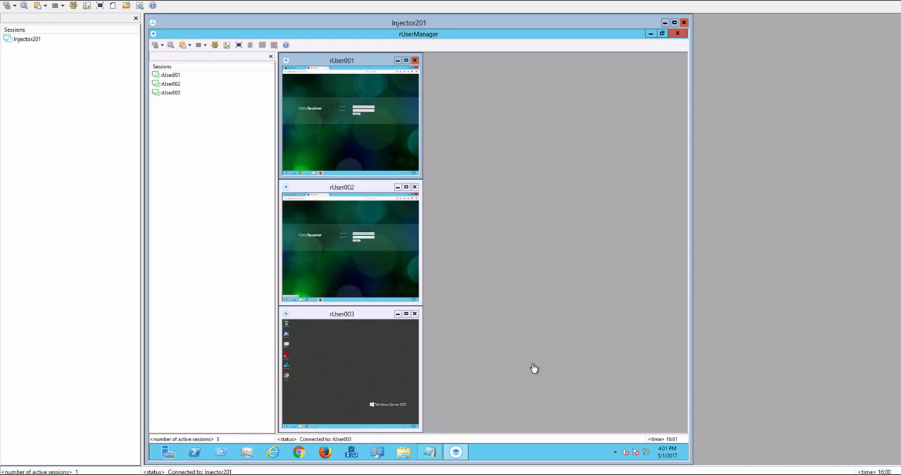
- Switch from the rUser sessions back to the AppLoader web console and open the test analysis of the citrixPM load test
click(581, 473)
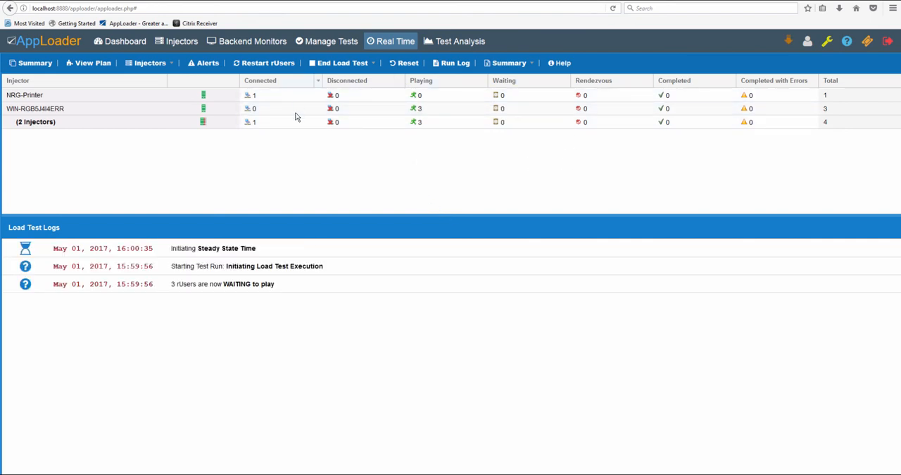
click(445, 48)
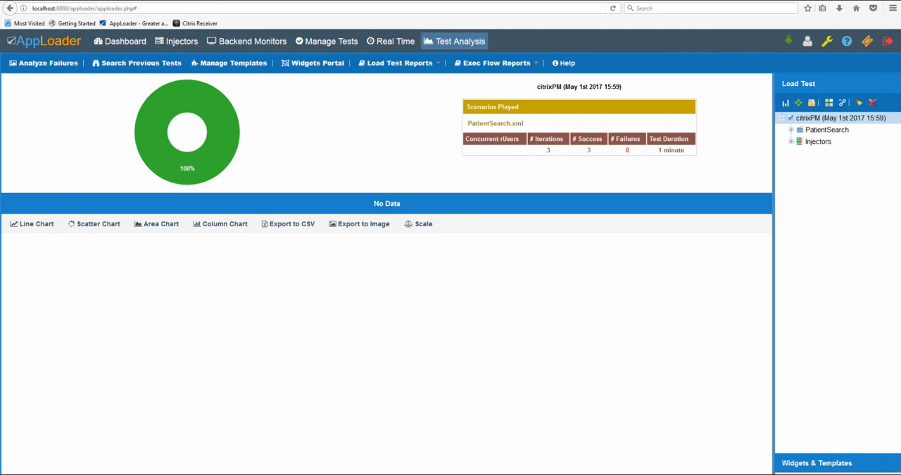
click(792, 455)
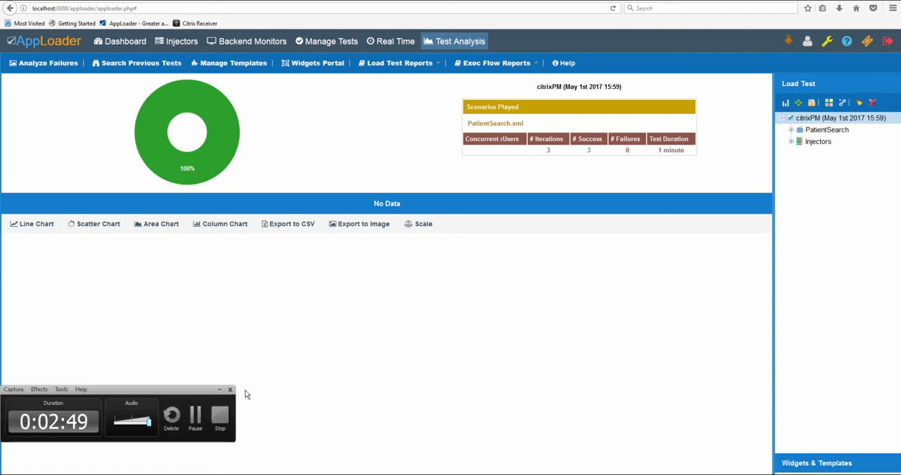